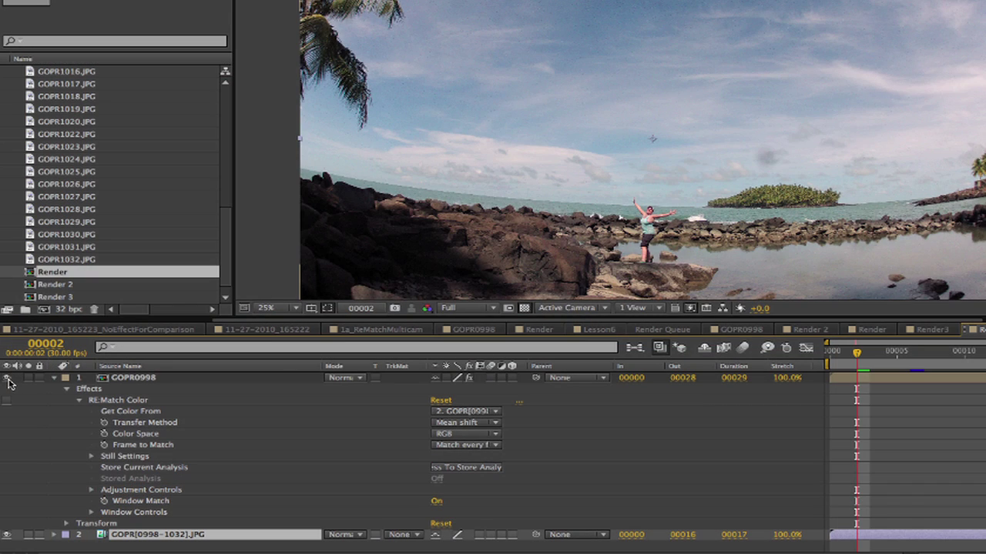
Flip layer 1's visibility to compare the beach shot with the rocky-shore reference.
click(8, 378)
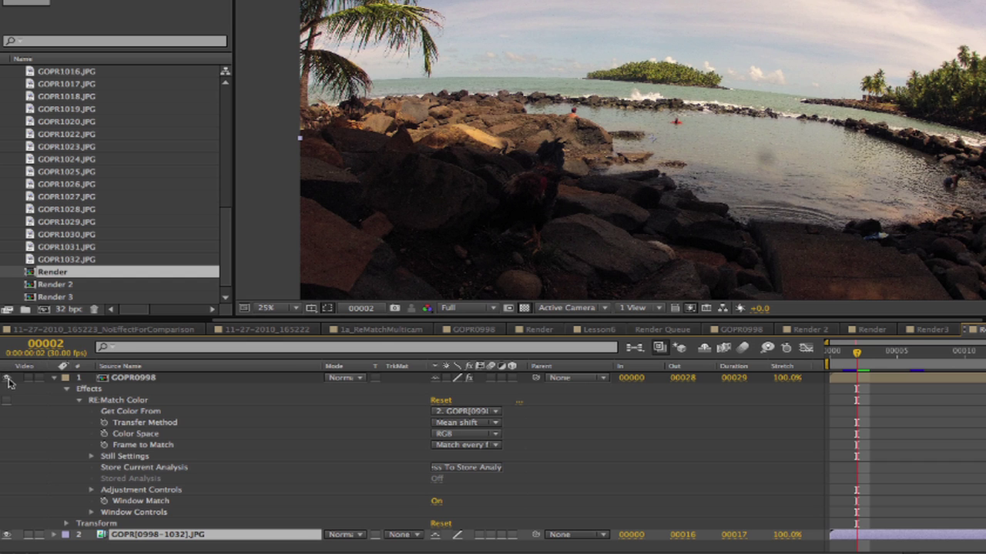
click(8, 378)
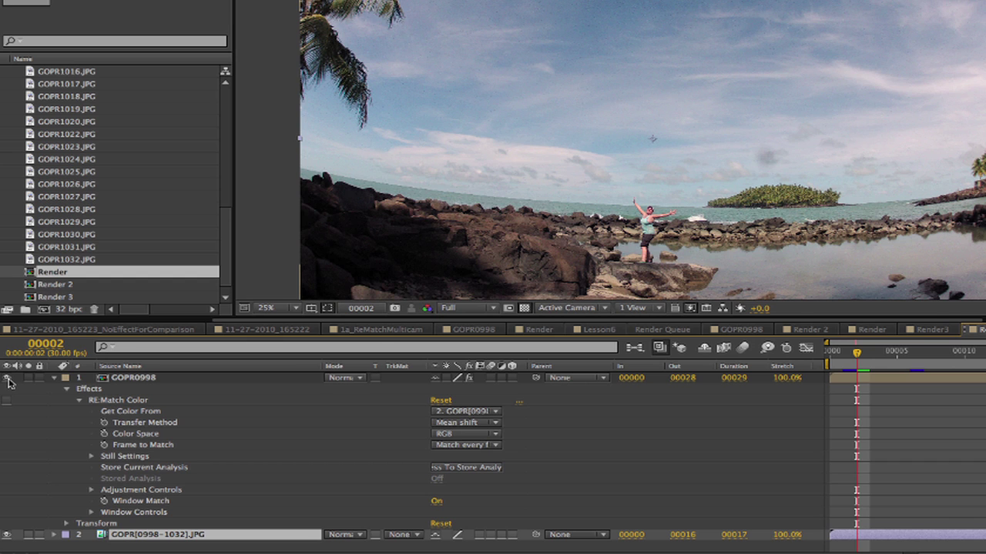
click(8, 378)
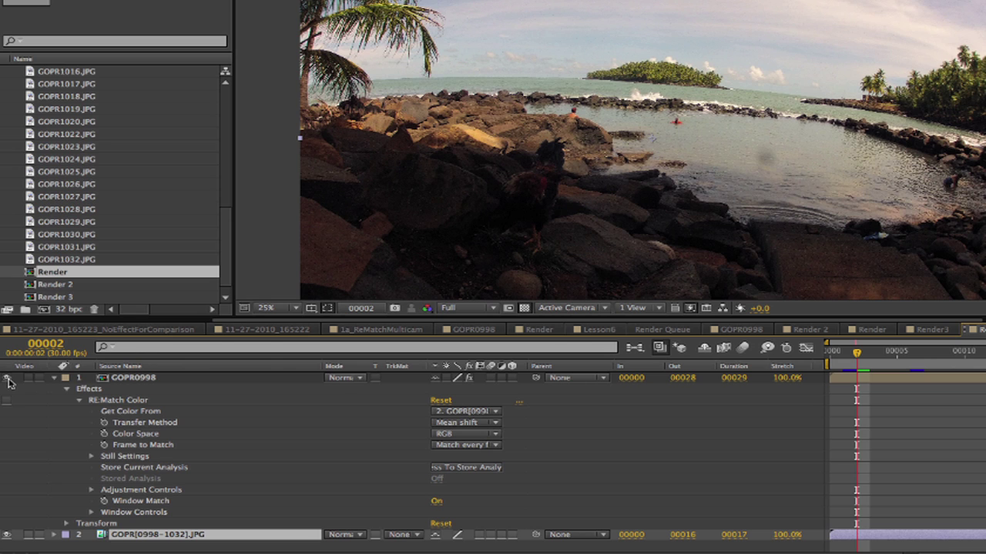
click(9, 379)
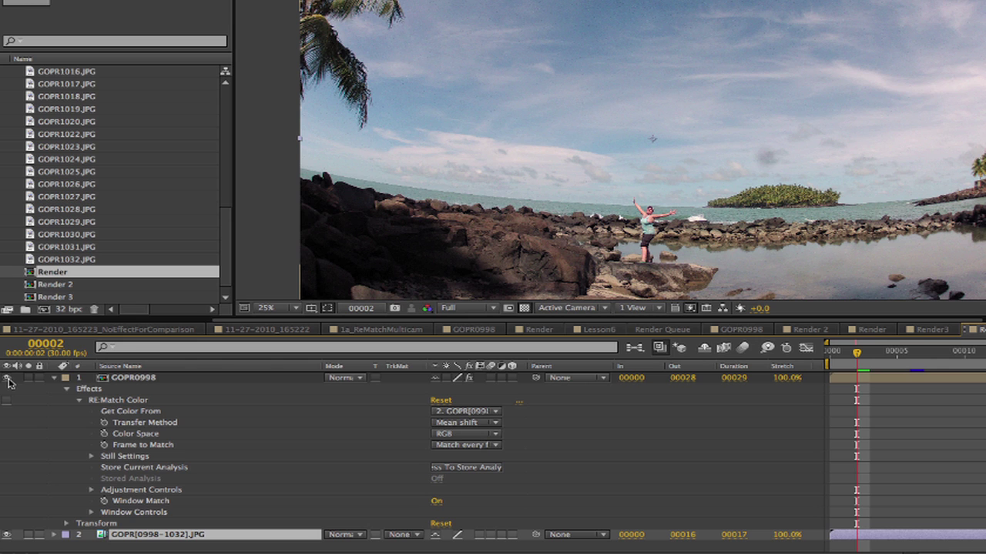
click(7, 378)
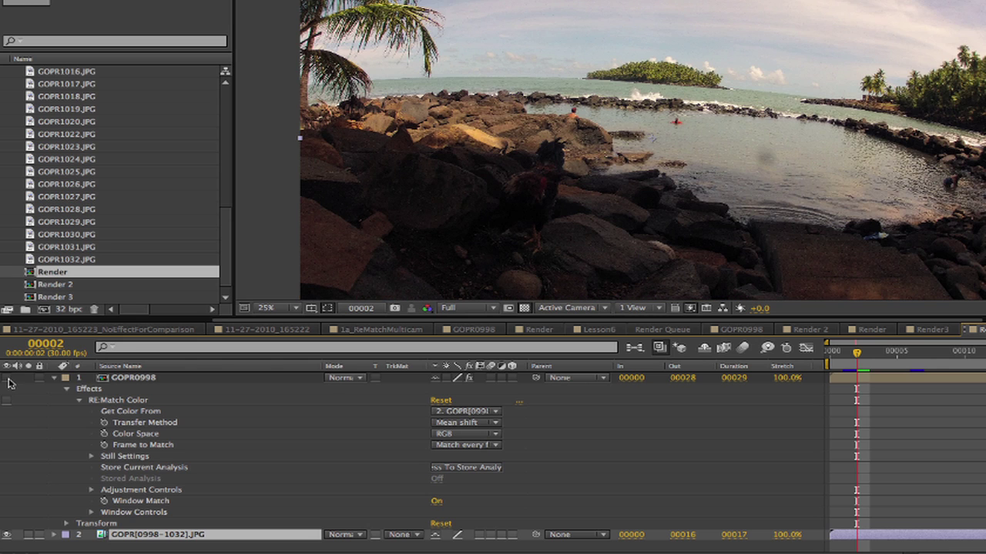
click(8, 378)
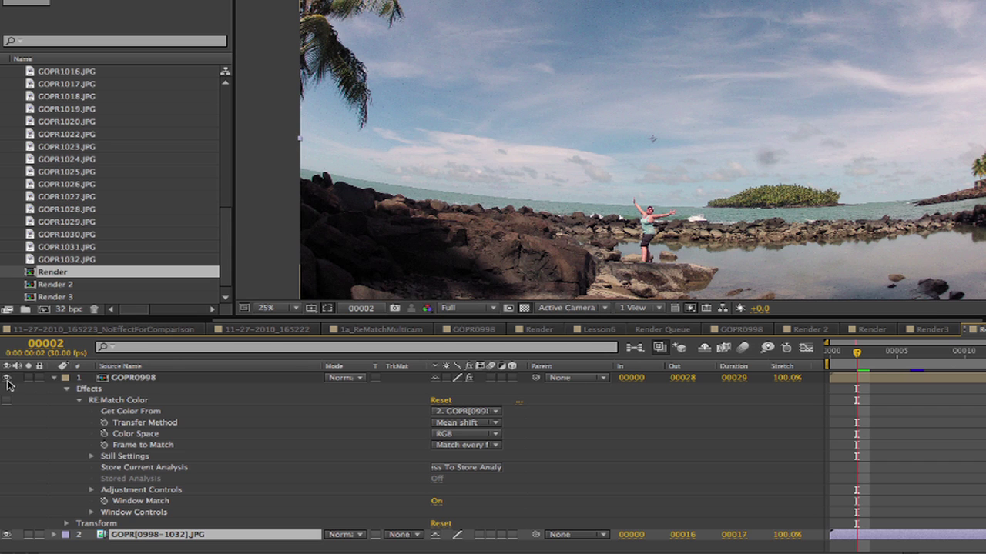
Enable RE:Match Color on the beach shot and compare it against the rocky-shore reference.
click(6, 400)
click(7, 378)
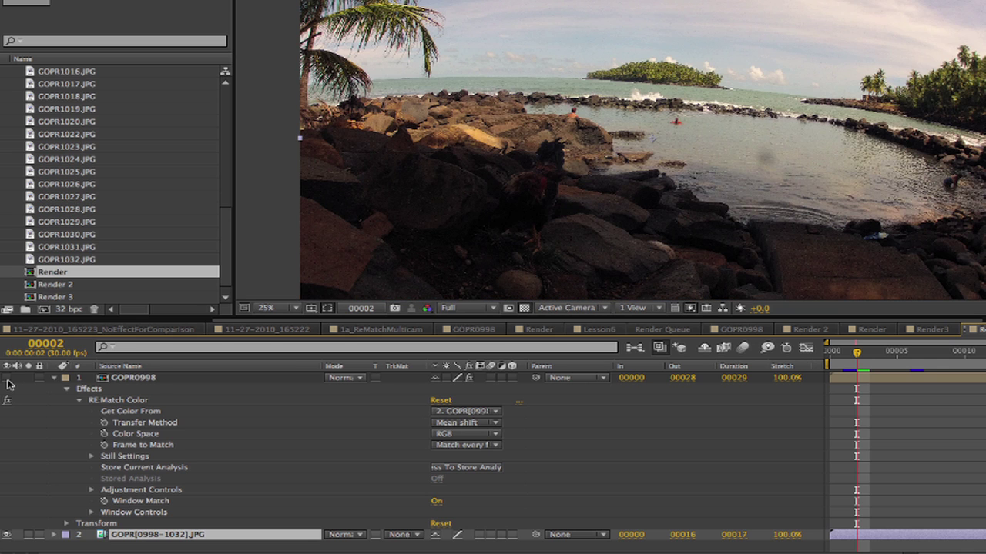
click(7, 379)
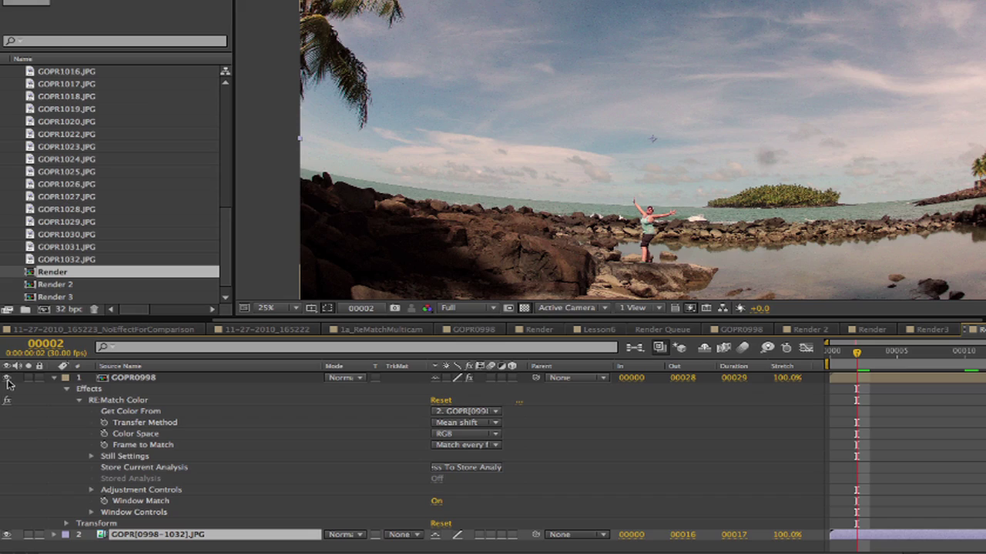
click(7, 378)
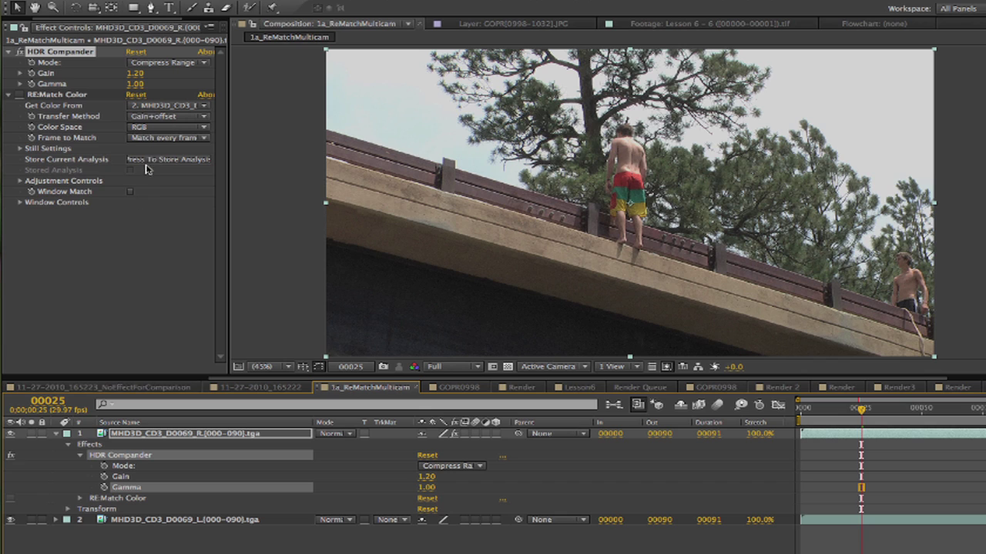
Raise the bridge shot's HDR Compander Gamma to 1.77.
click(135, 83)
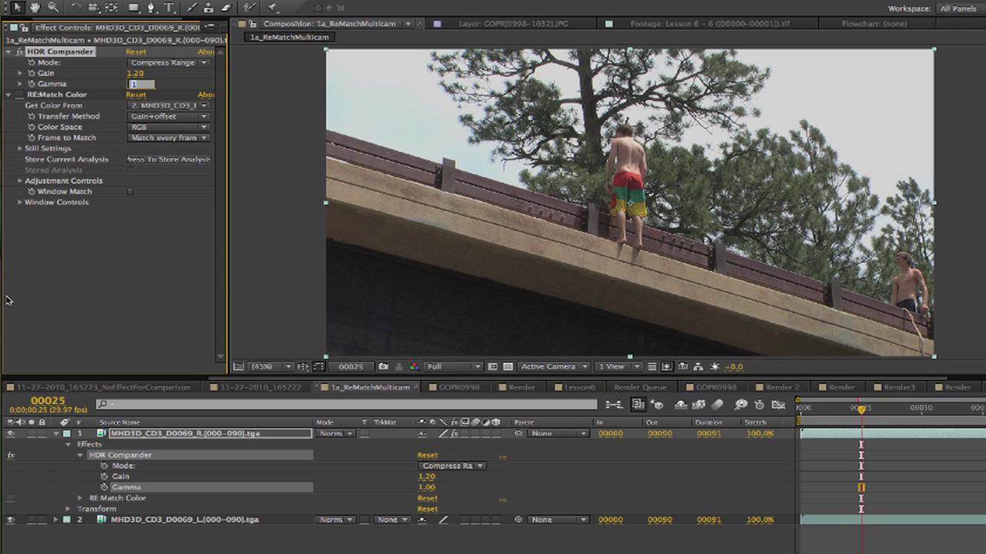
text(1.7)
text(7)
key(Return)
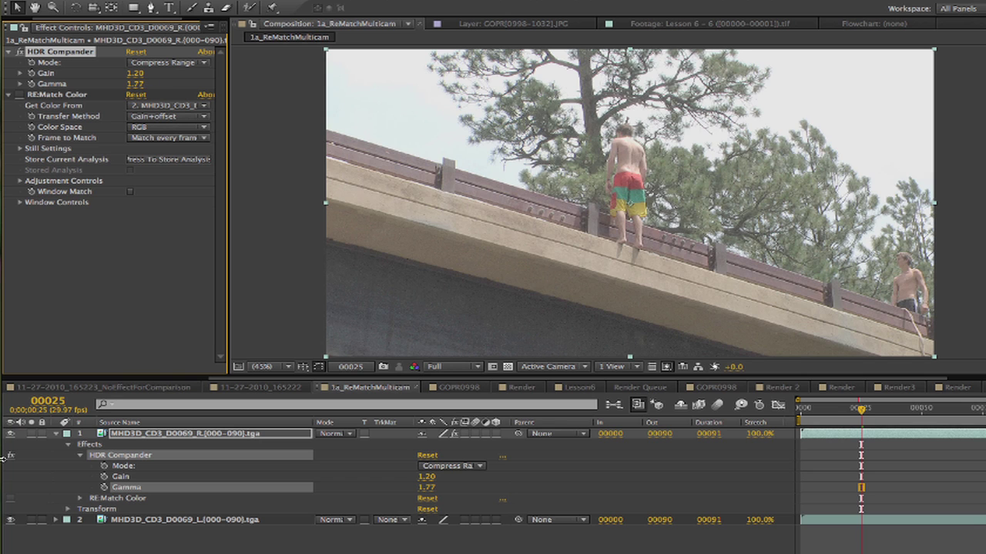
Compare the brightened bridge shot with the other camera, then toggle RE:Match Color.
click(11, 434)
click(11, 435)
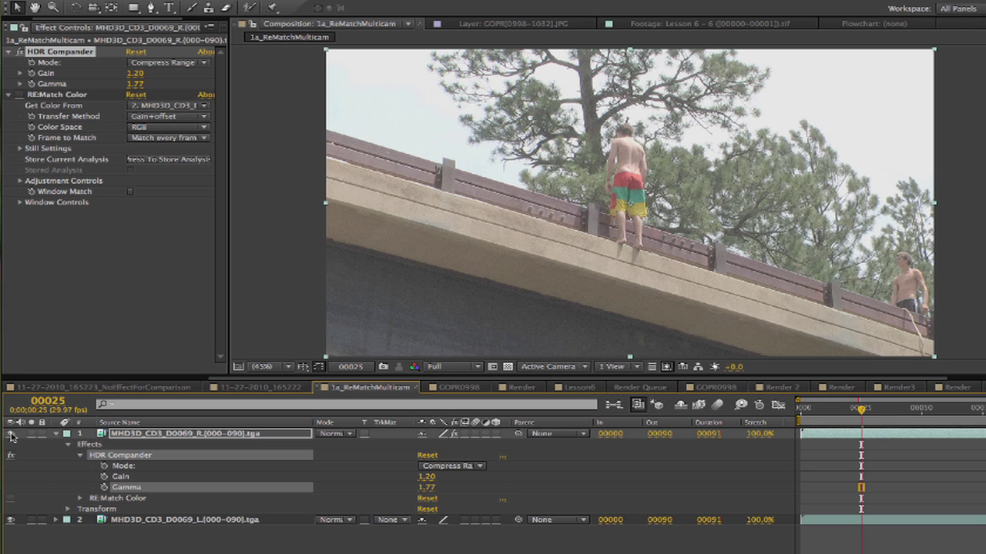
click(12, 436)
click(11, 434)
click(22, 95)
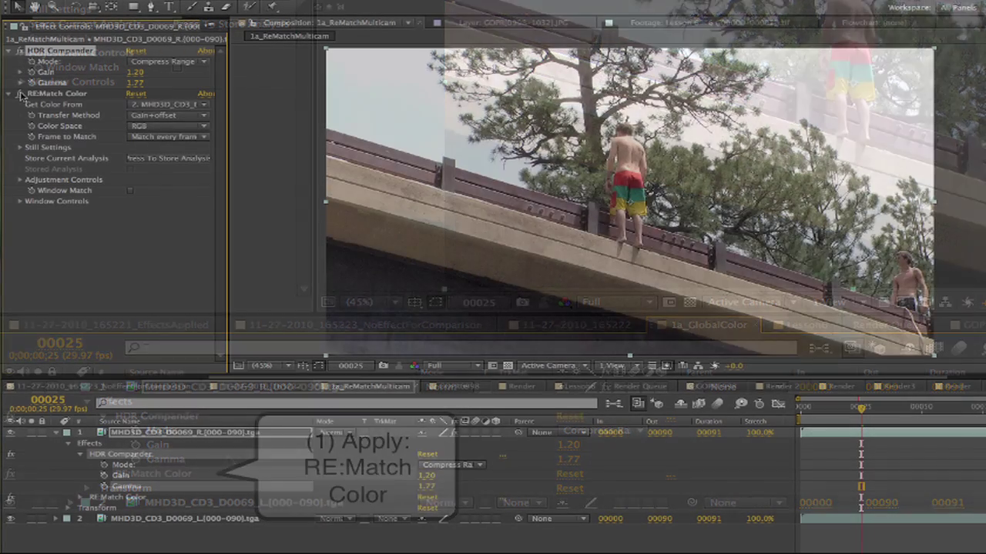
Set Get Color From to the MHD3D_CD3_D0069_L layer and enable RE:Match Color.
click(168, 104)
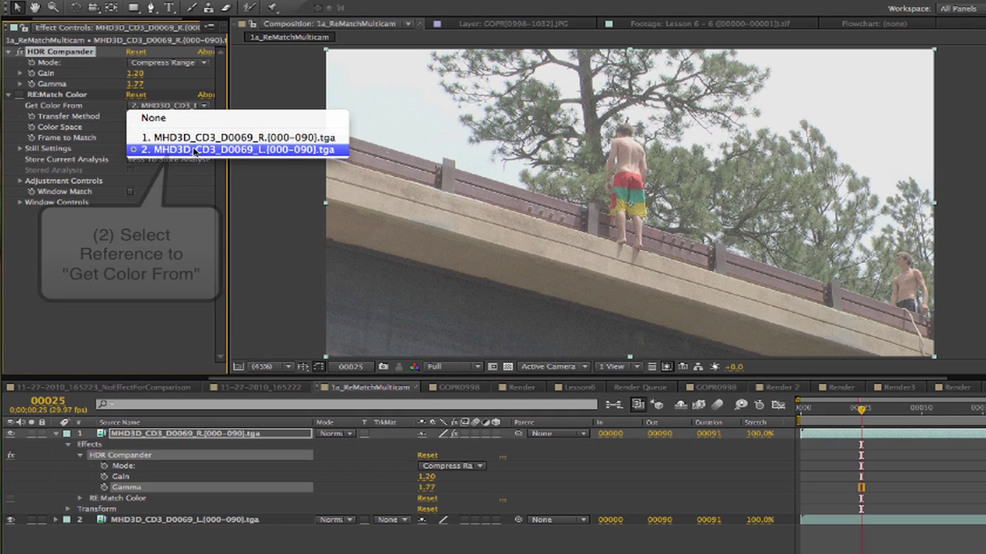
click(190, 149)
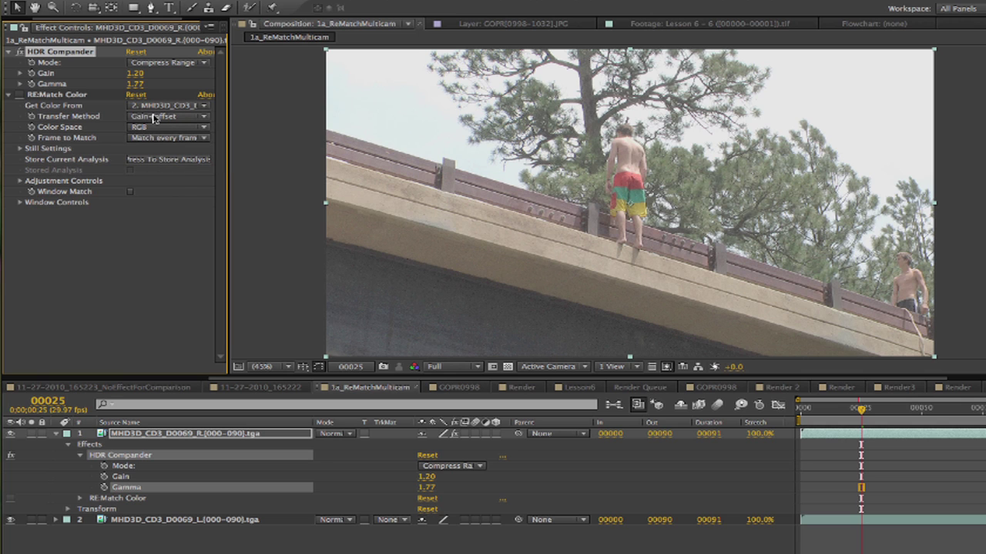
click(19, 95)
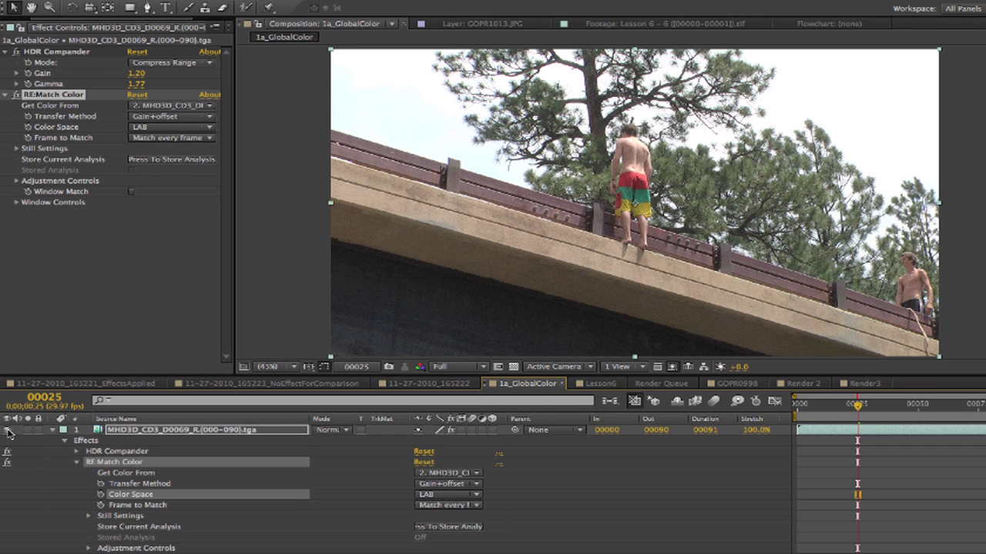
Flip the bridge shot's visibility to compare the match with the reference.
click(8, 431)
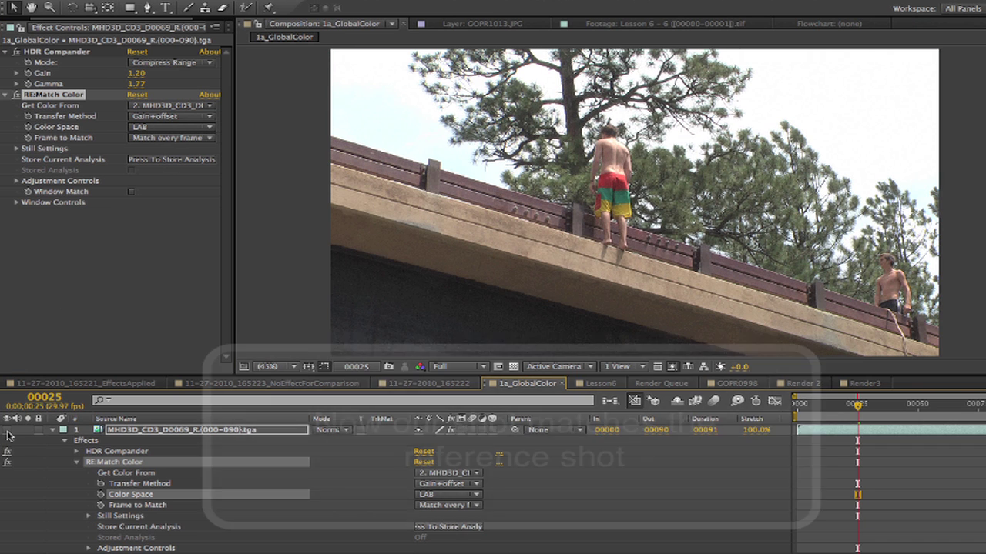
click(7, 431)
click(8, 431)
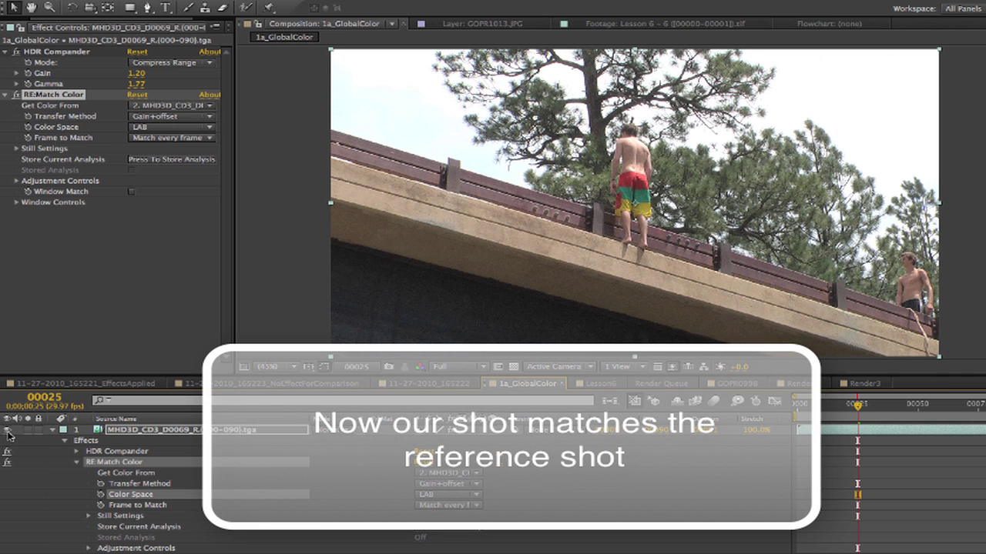
click(7, 431)
click(8, 431)
click(8, 431)
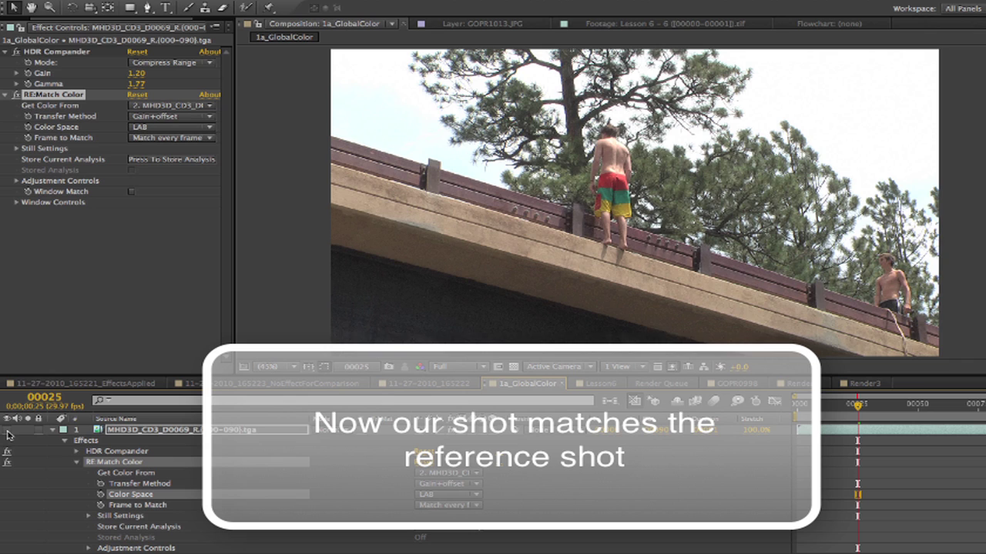
click(7, 432)
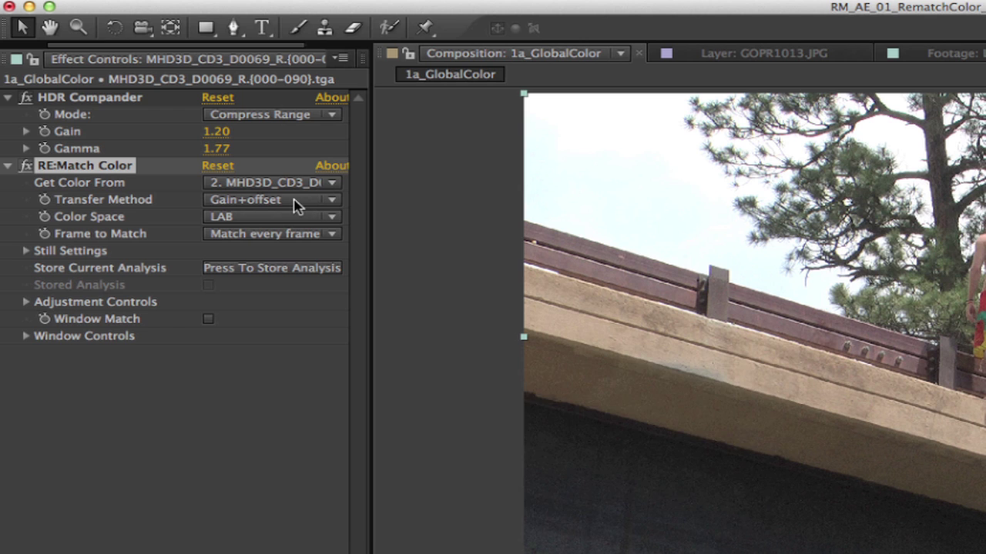
Review RE:Match Color's Transfer Method (Gain+offset) and Color Space (LAB) settings.
click(300, 205)
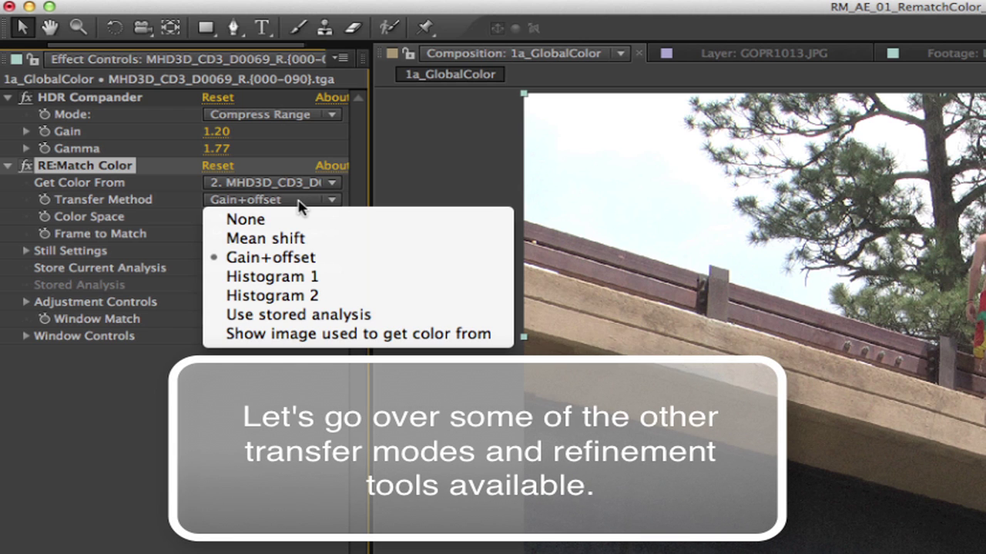
click(309, 261)
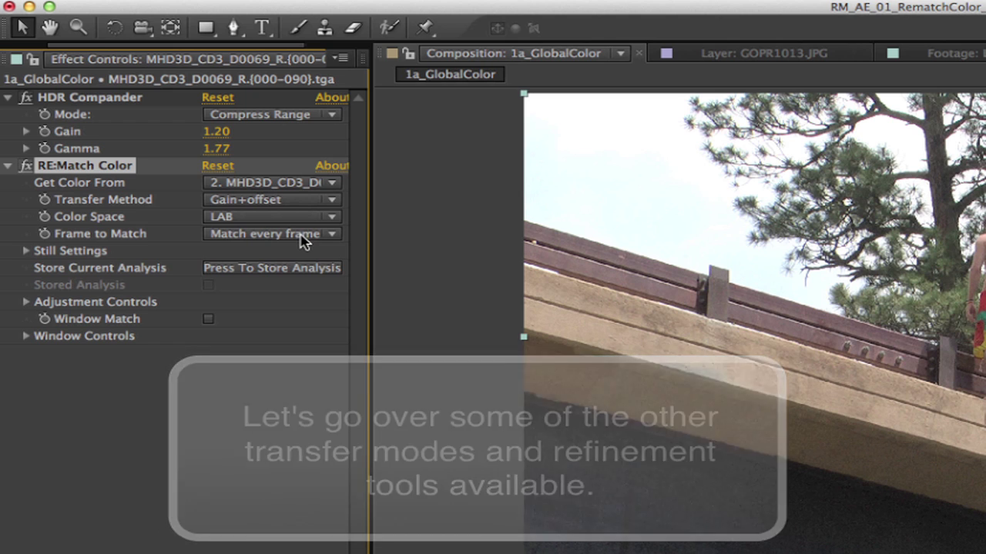
click(303, 220)
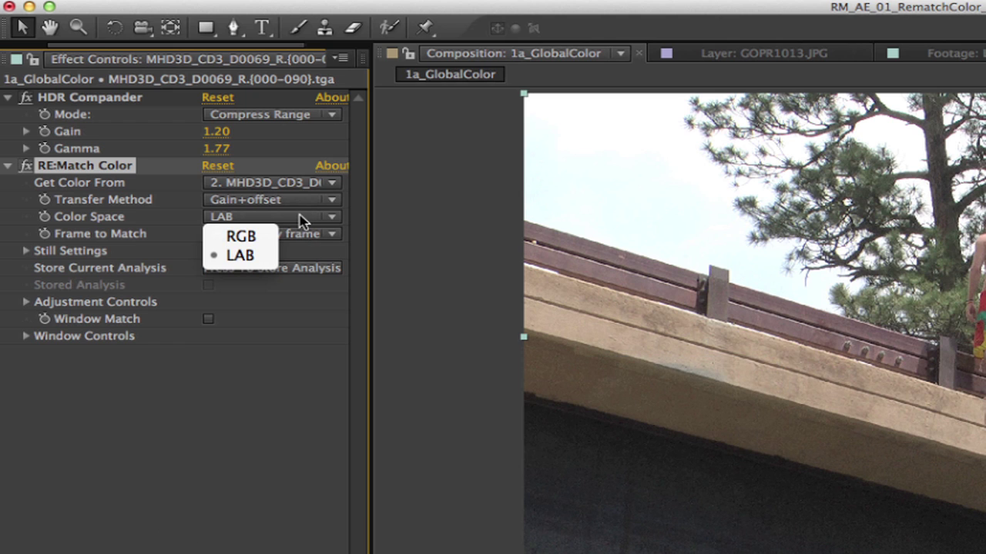
click(273, 256)
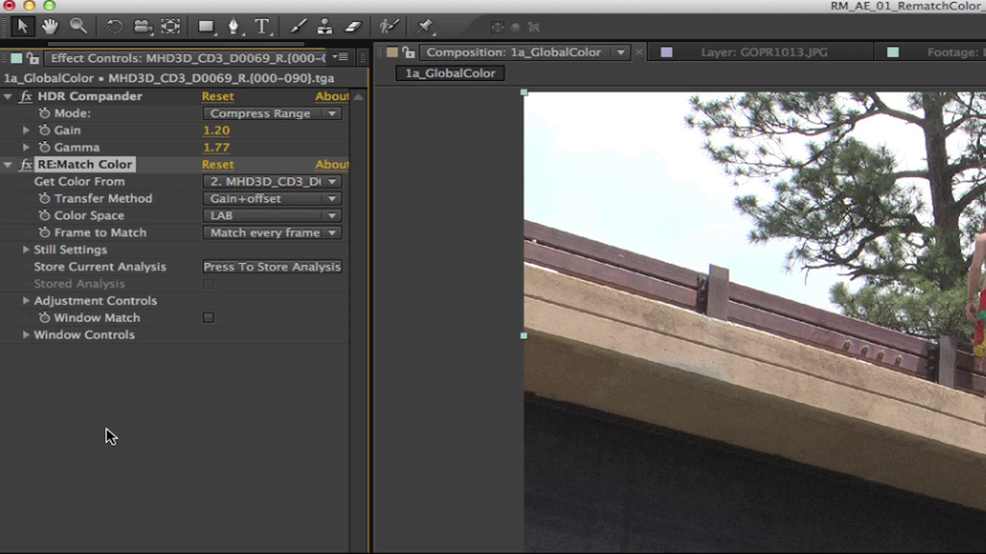
Switch Color Space to RGB and reveal Blend with Original, currently 104.
click(251, 217)
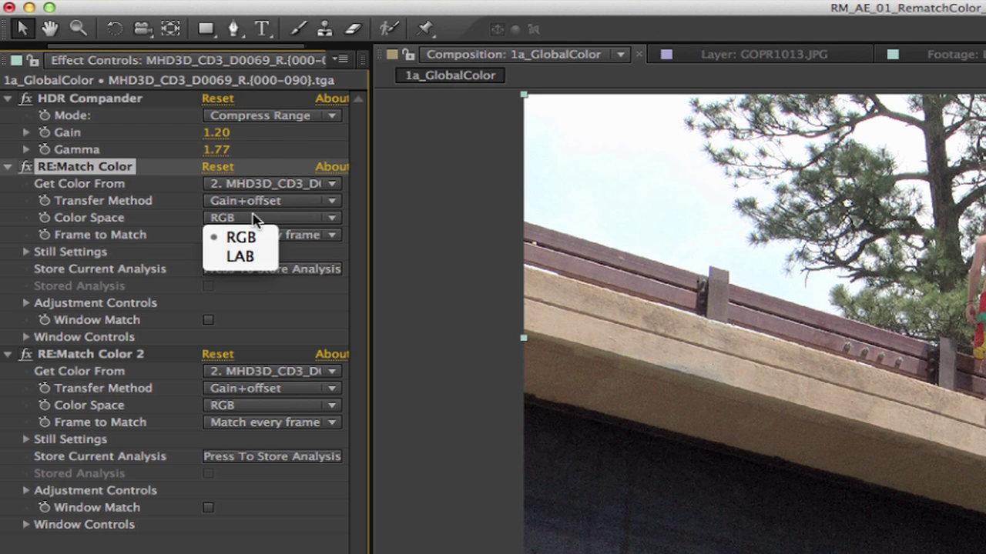
click(230, 287)
click(223, 405)
click(228, 445)
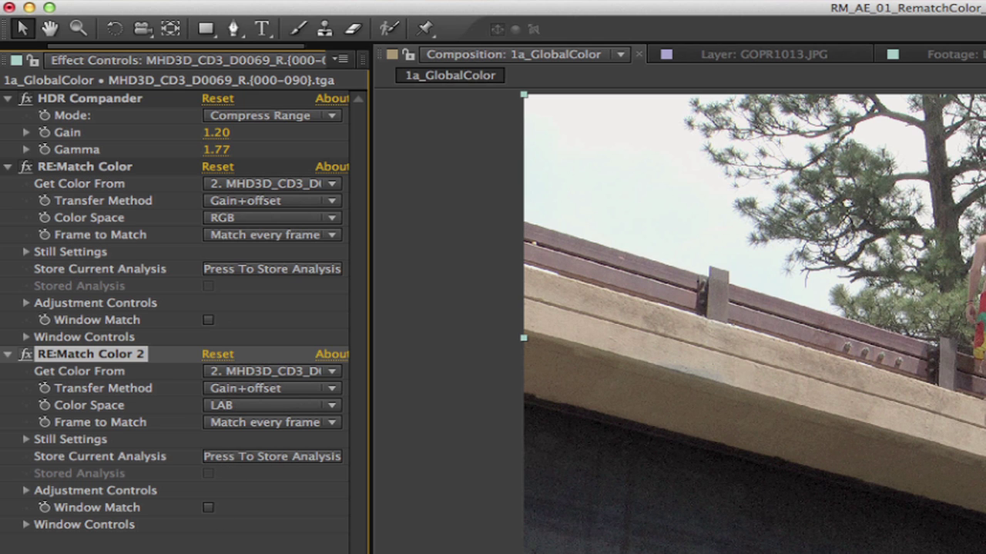
click(45, 354)
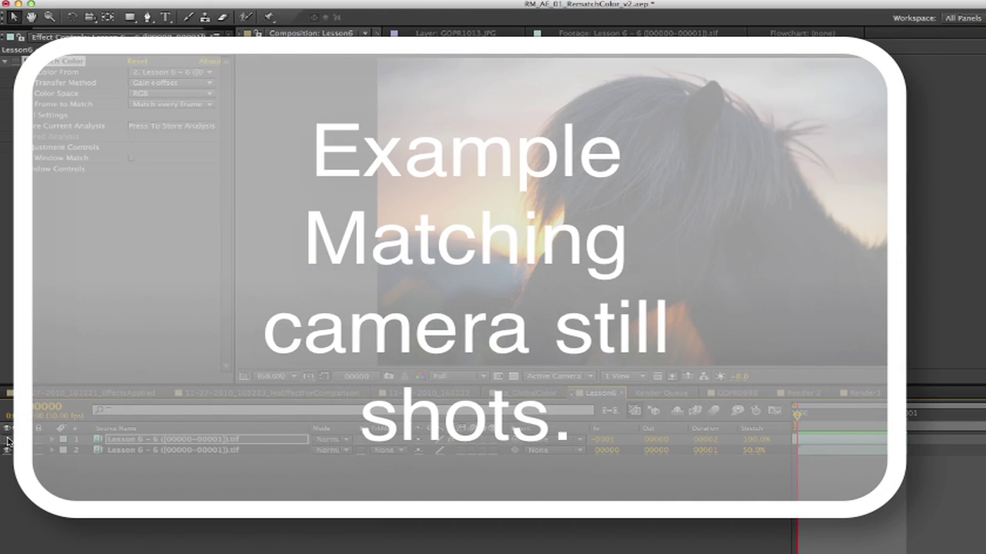
Compare the two horse stills, then apply RE:Match Color to the top still.
click(7, 438)
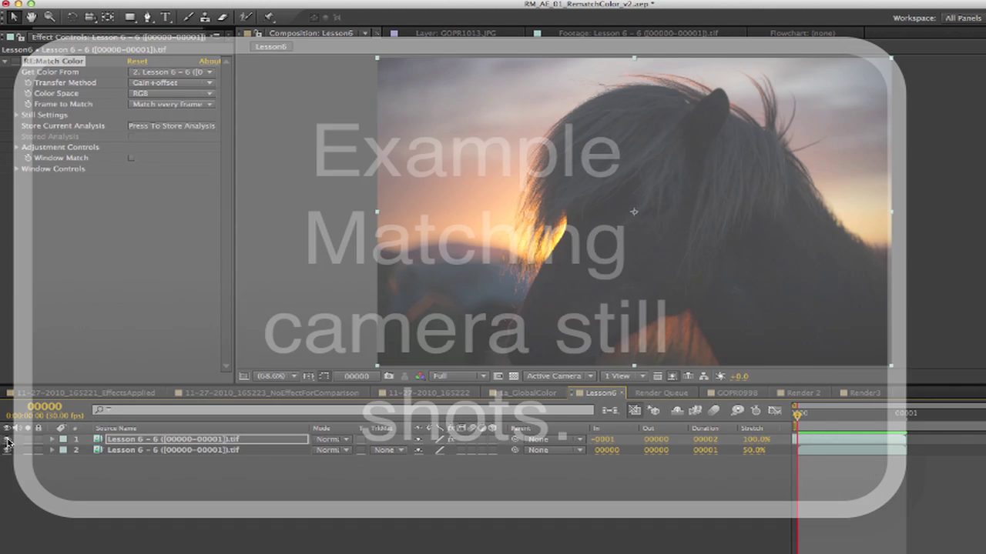
click(8, 439)
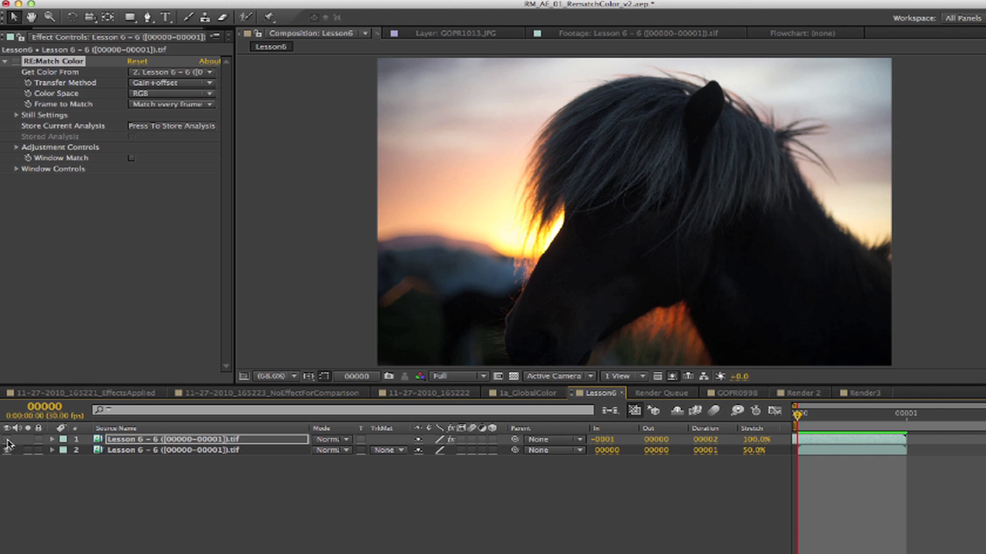
click(8, 439)
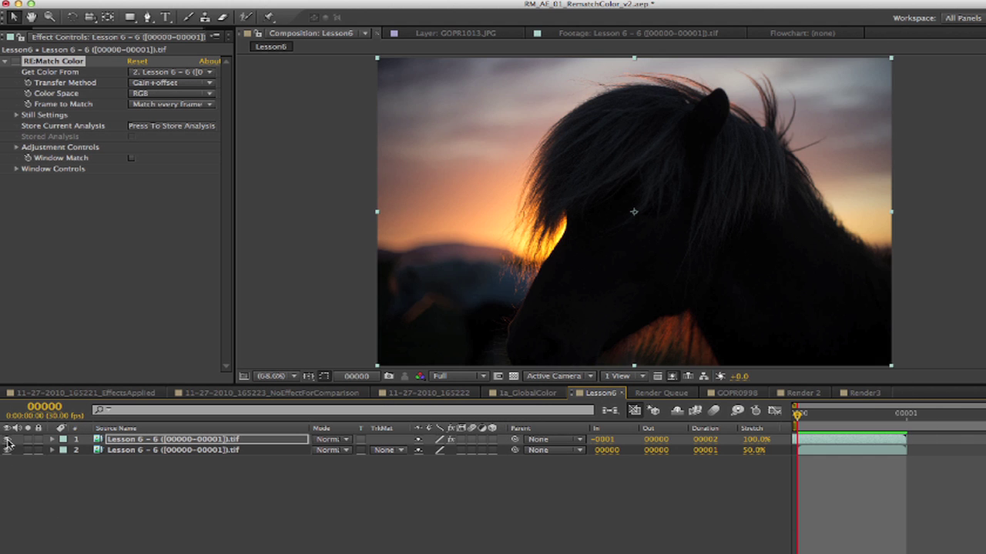
click(7, 439)
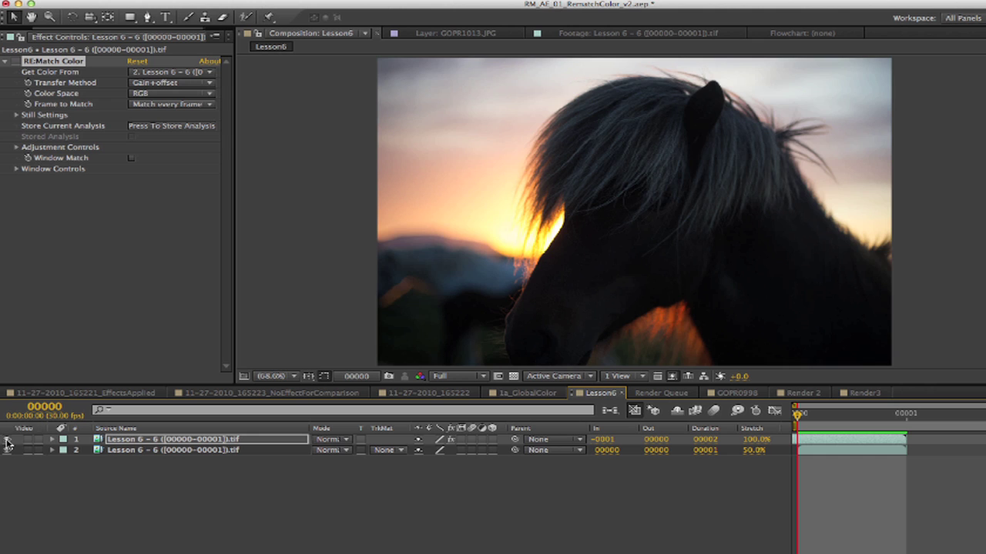
click(8, 440)
key(ctrl+0)
click(52, 439)
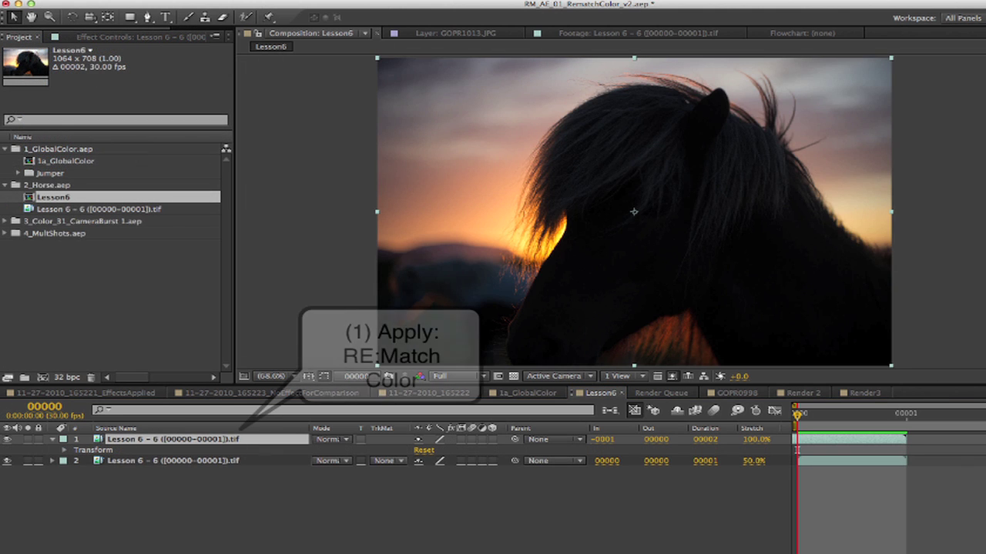
key(ctrl+alt+shift+e)
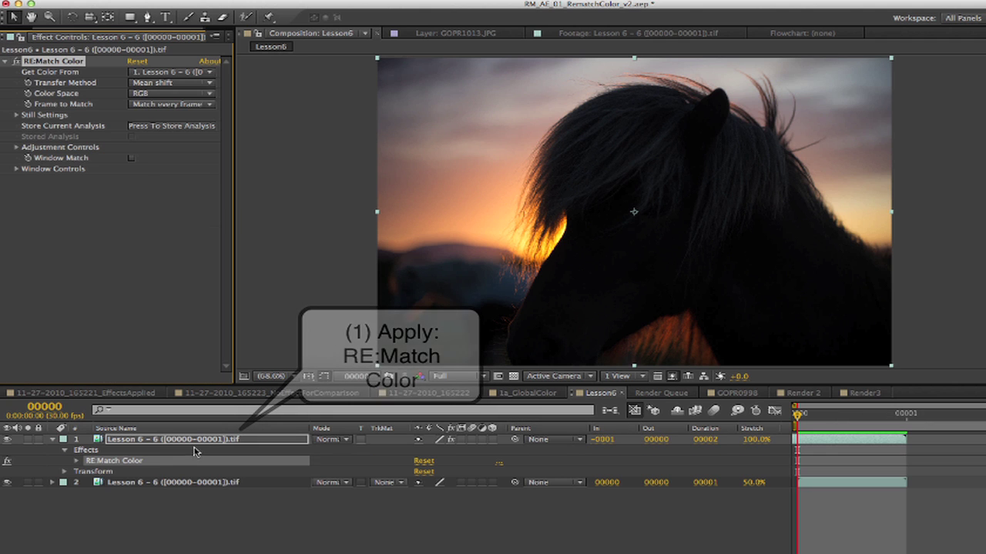
Take colour from the second Lesson 6 still using Gain+offset, and compare the result.
click(171, 72)
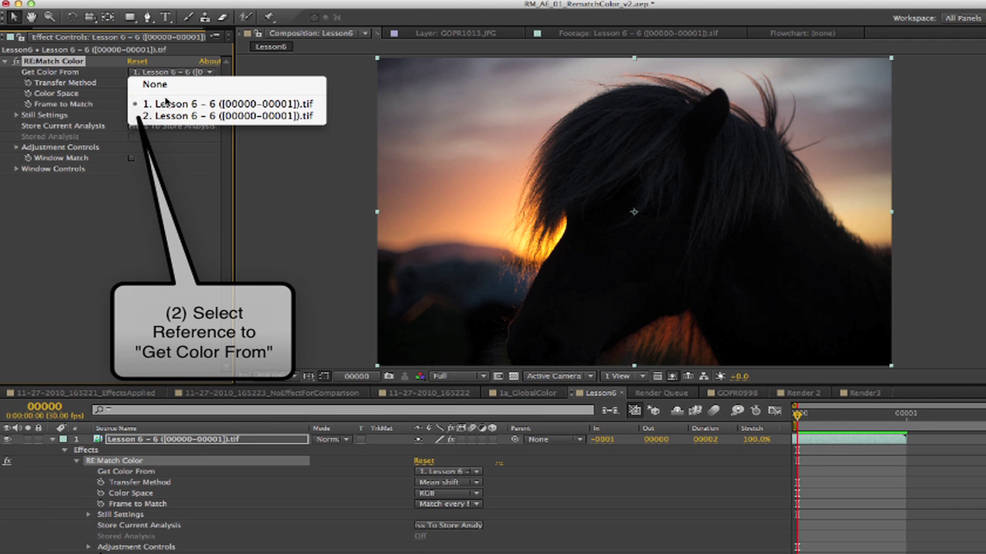
click(165, 116)
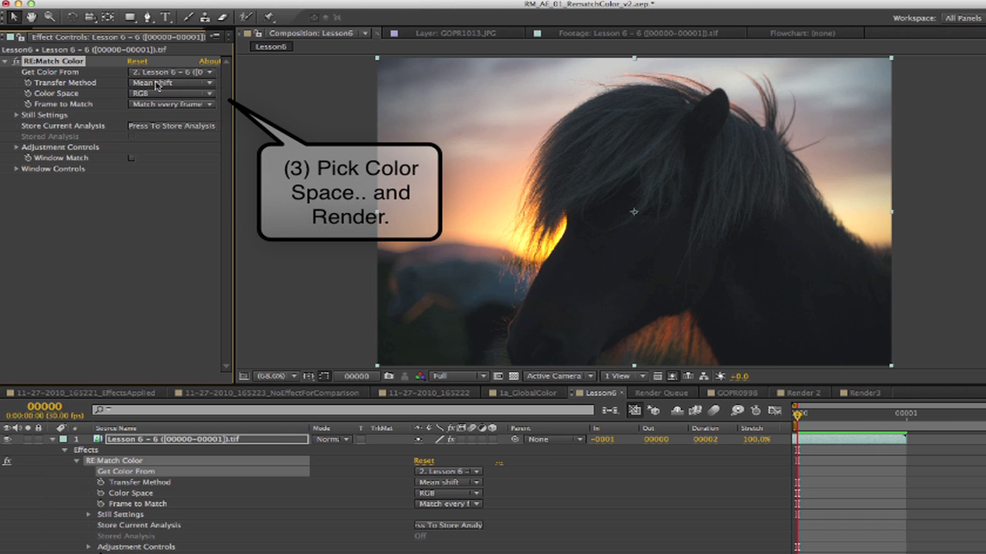
click(157, 83)
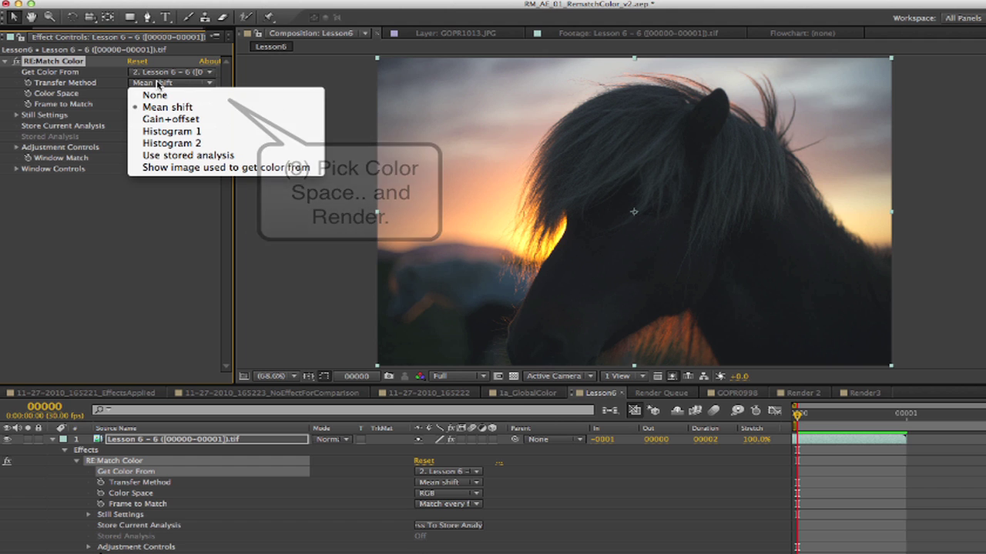
click(160, 121)
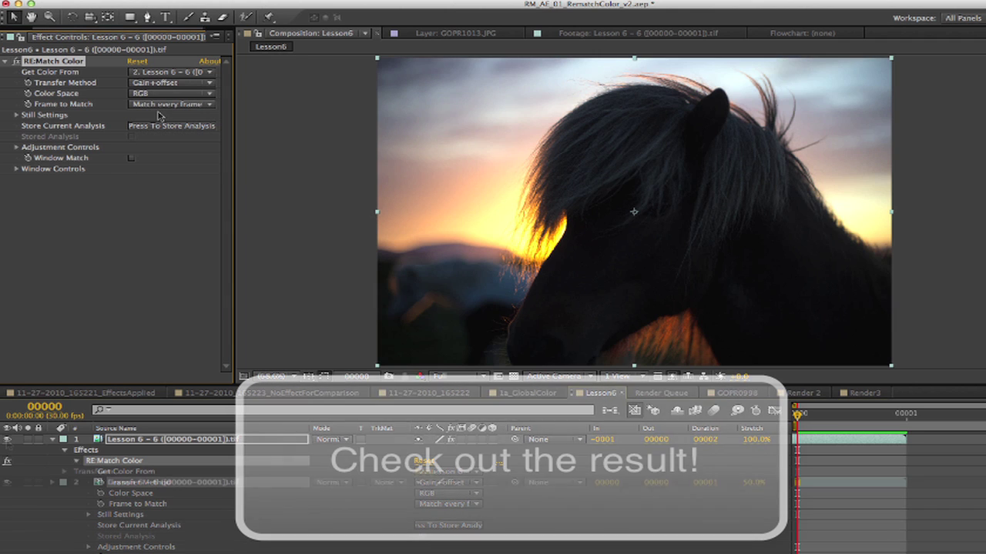
click(7, 440)
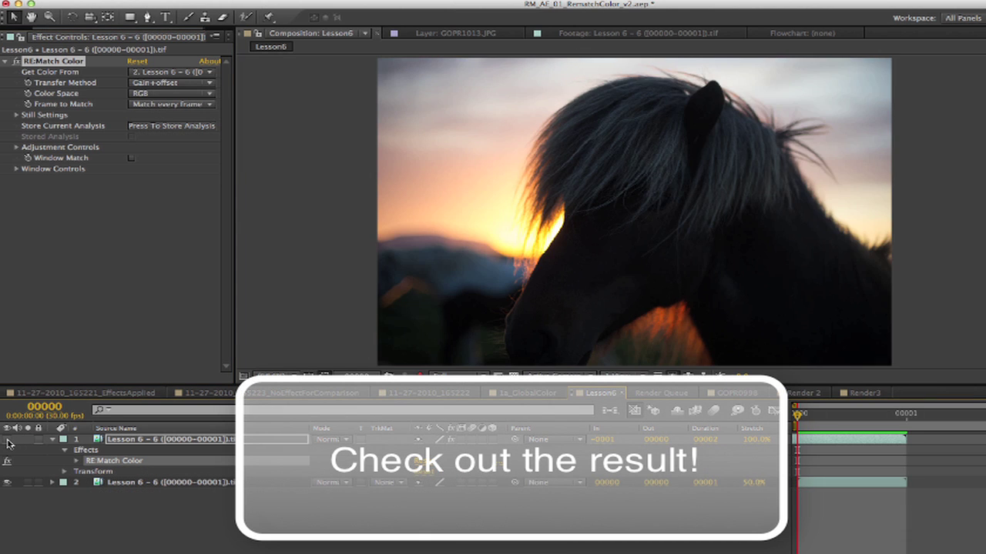
click(8, 440)
click(77, 82)
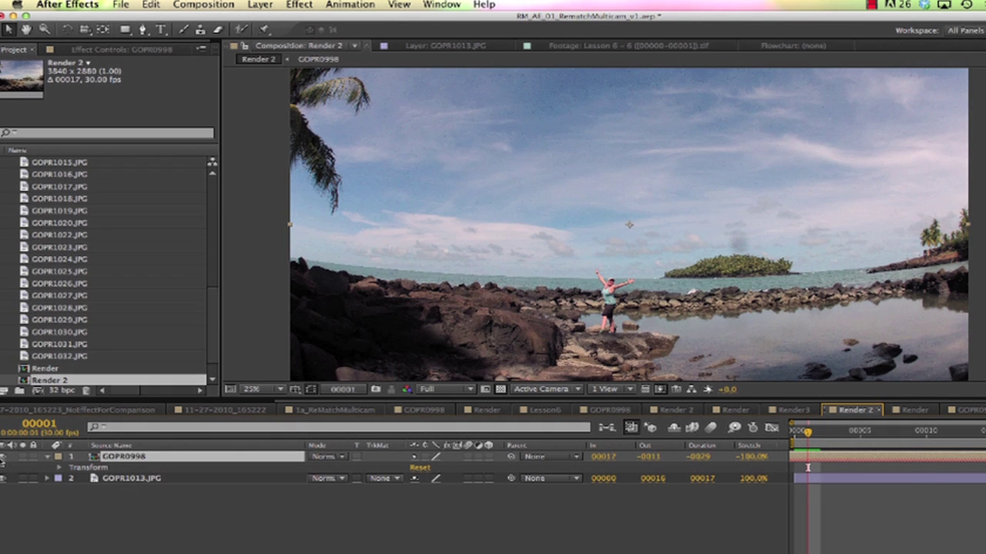
Set Get Color From to 2. GOPR1013.JPG and Transfer Method to Mean shift.
click(3, 458)
click(3, 457)
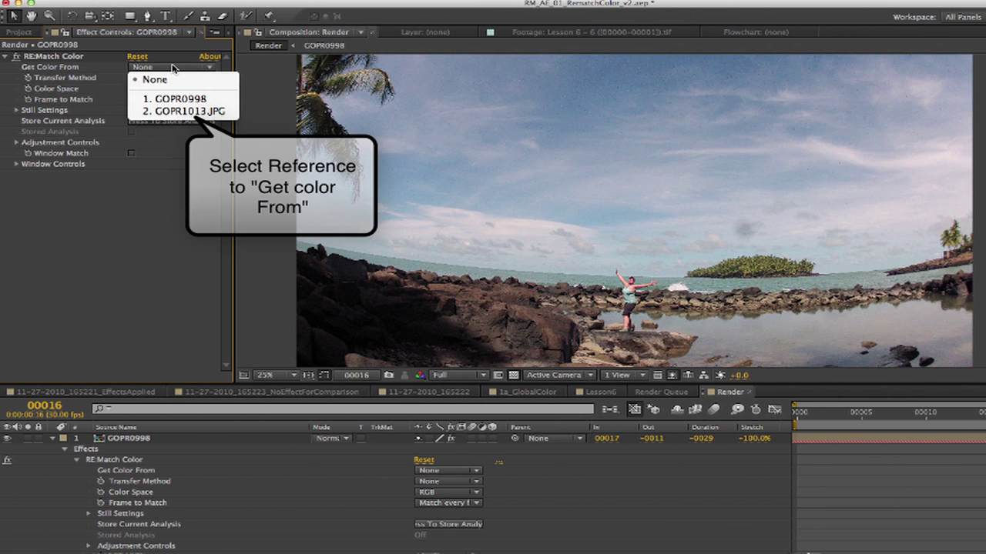
click(178, 110)
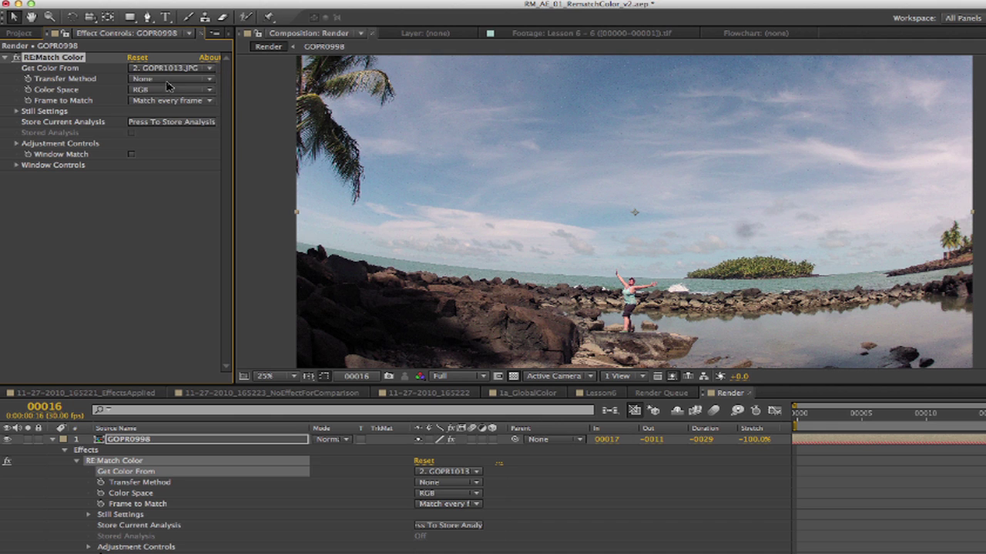
click(170, 81)
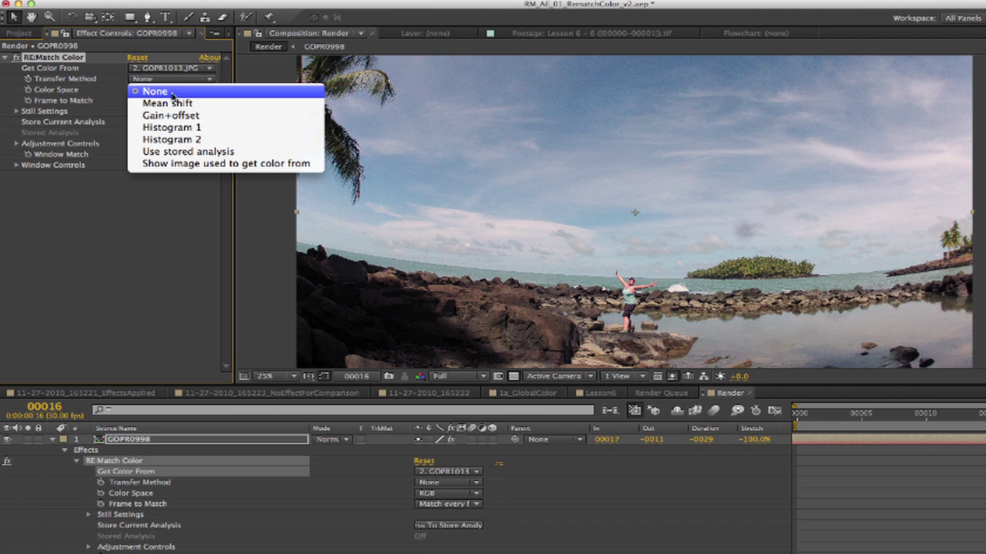
click(170, 102)
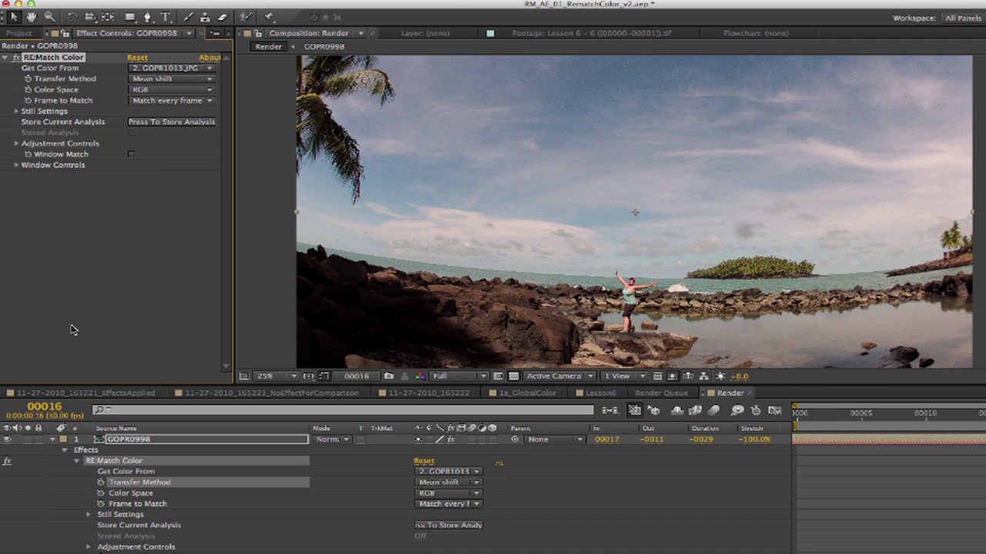
Flip the matched GOPR0998 shot on and off to compare with the original.
click(9, 442)
click(7, 444)
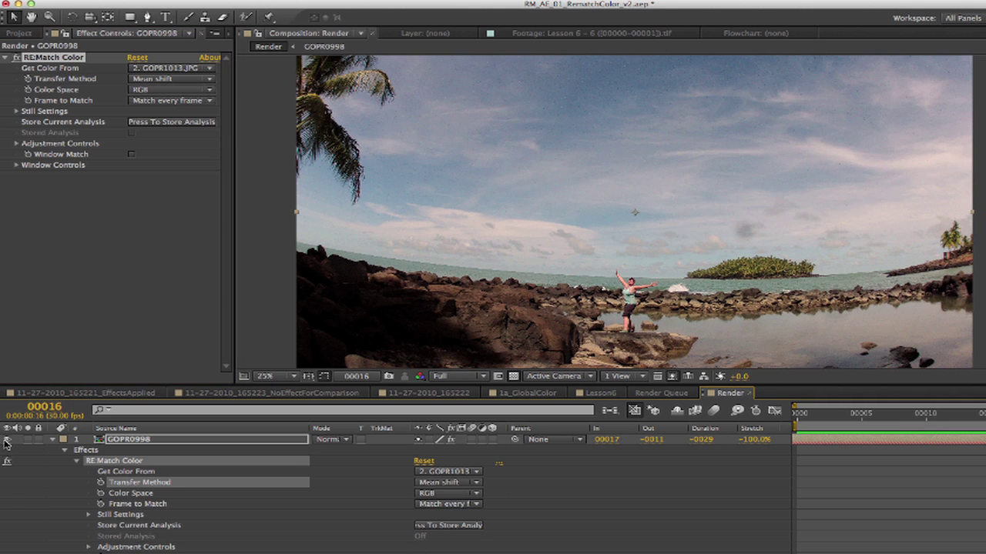
click(6, 442)
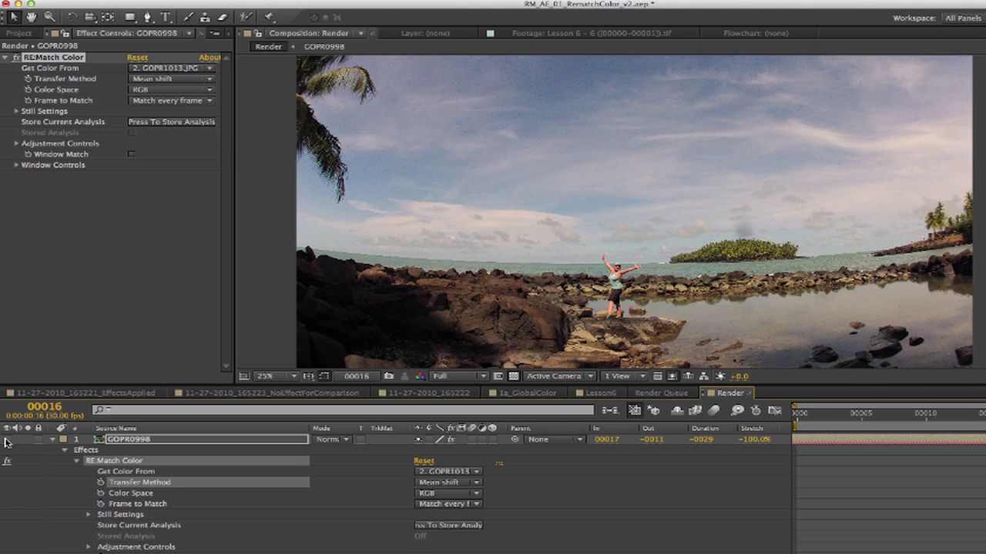
click(6, 442)
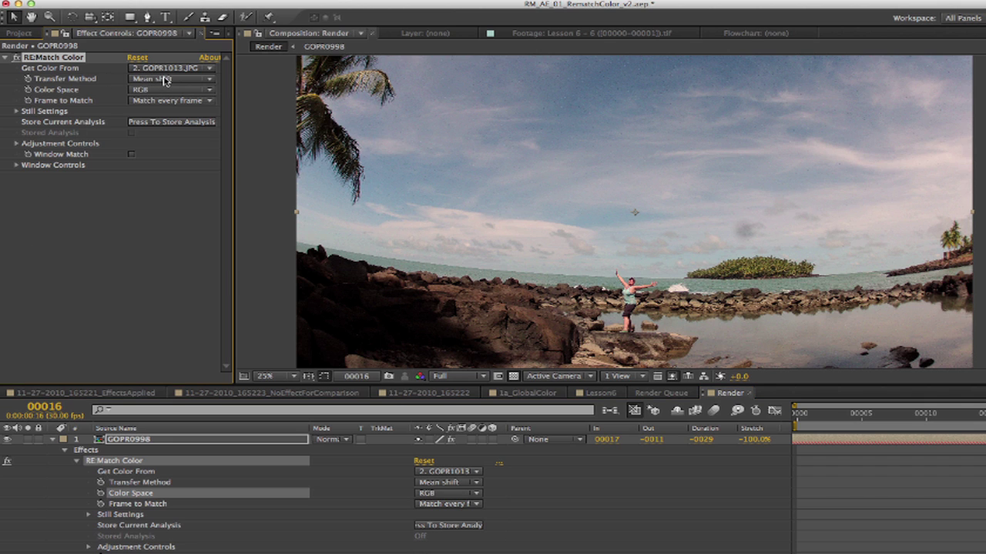
Set the Transfer Method to Histogram 2 and compare with the original.
click(167, 79)
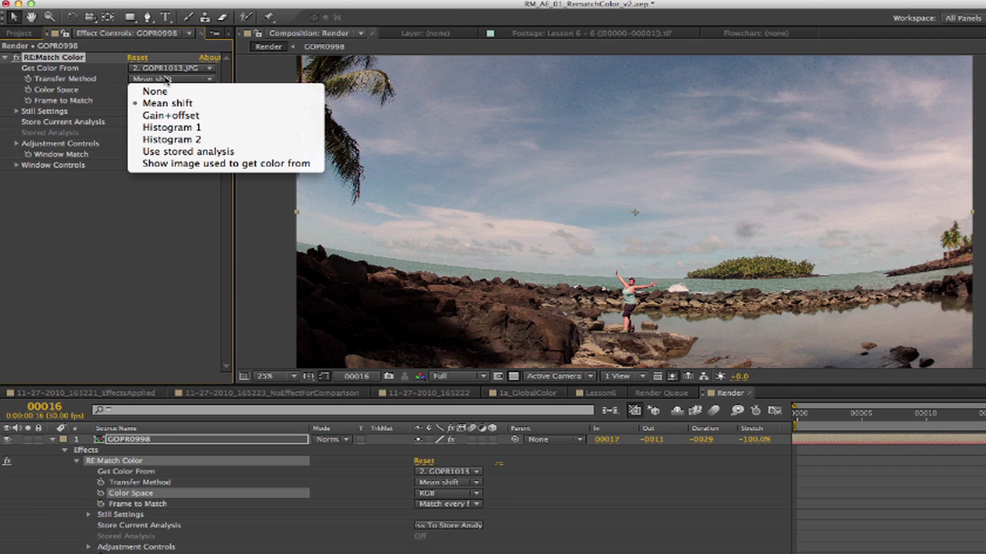
click(161, 141)
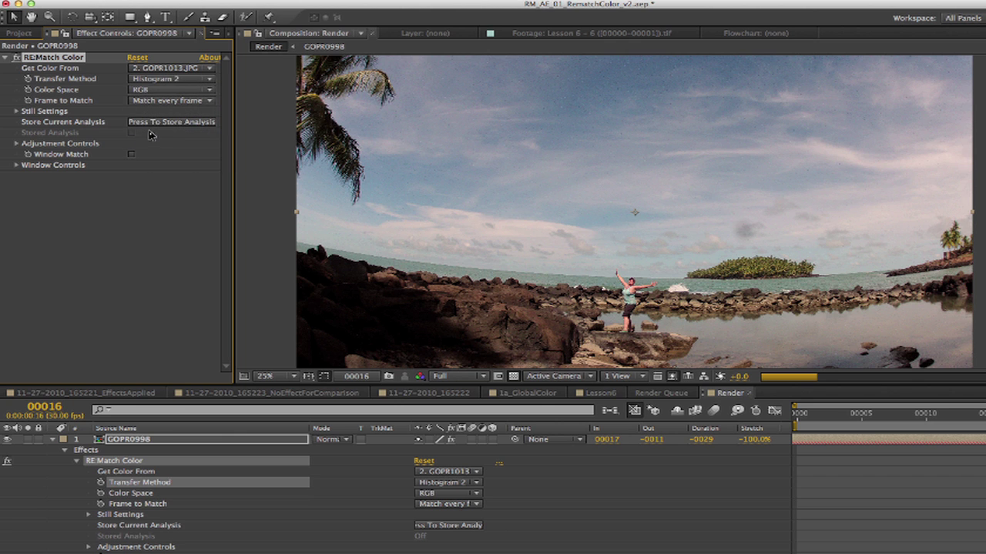
click(8, 440)
click(8, 439)
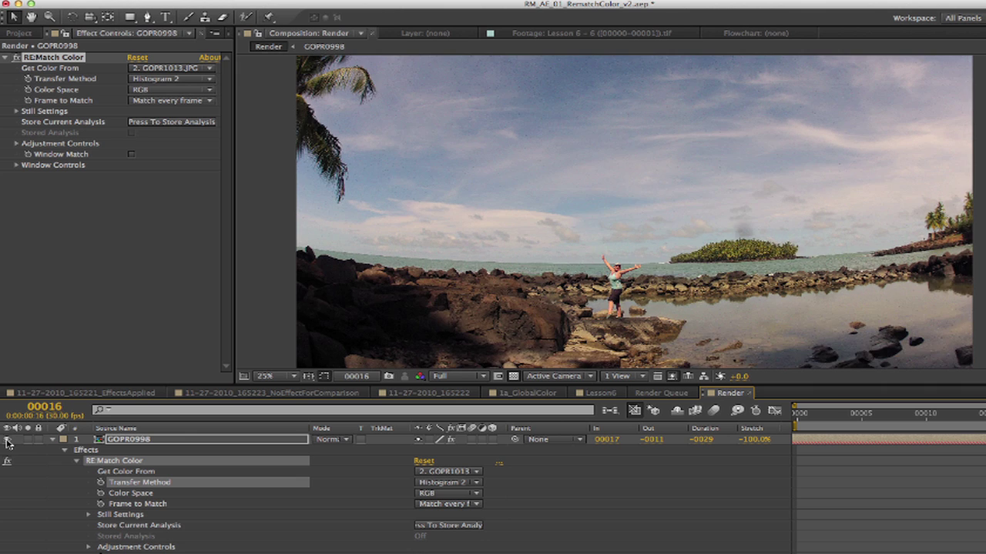
Switch Color Space to LAB and compare the two versions of the beach shot.
click(150, 90)
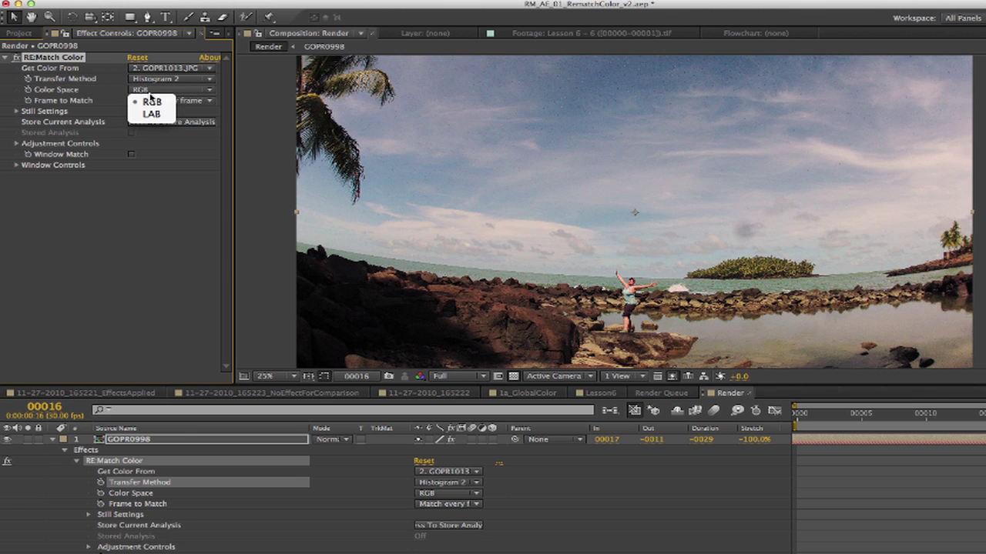
click(151, 115)
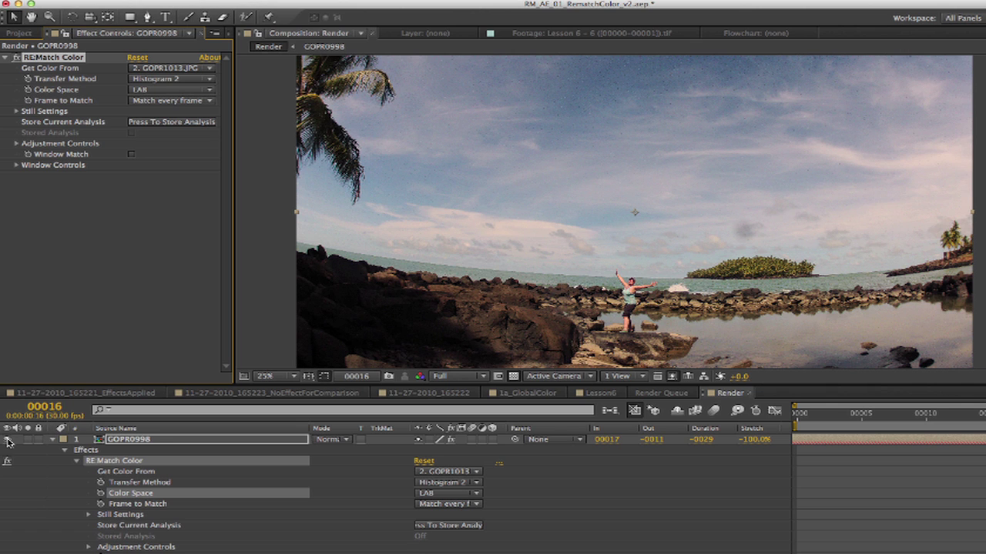
click(8, 440)
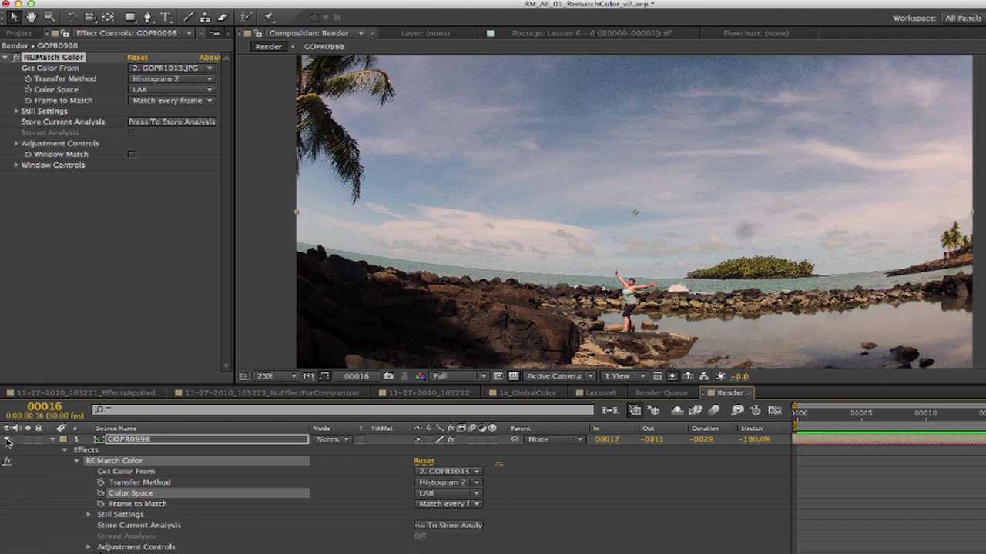
click(8, 440)
click(8, 440)
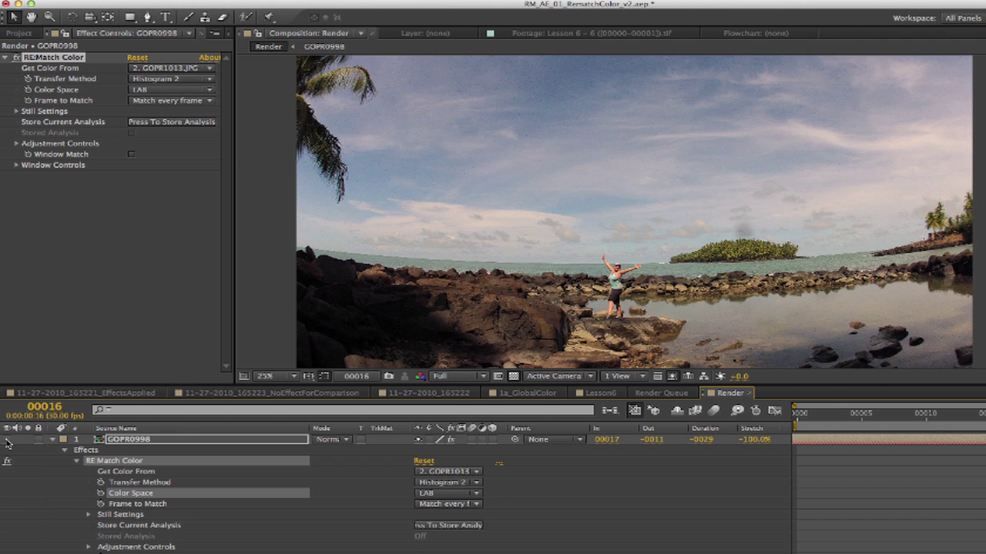
click(8, 441)
click(7, 441)
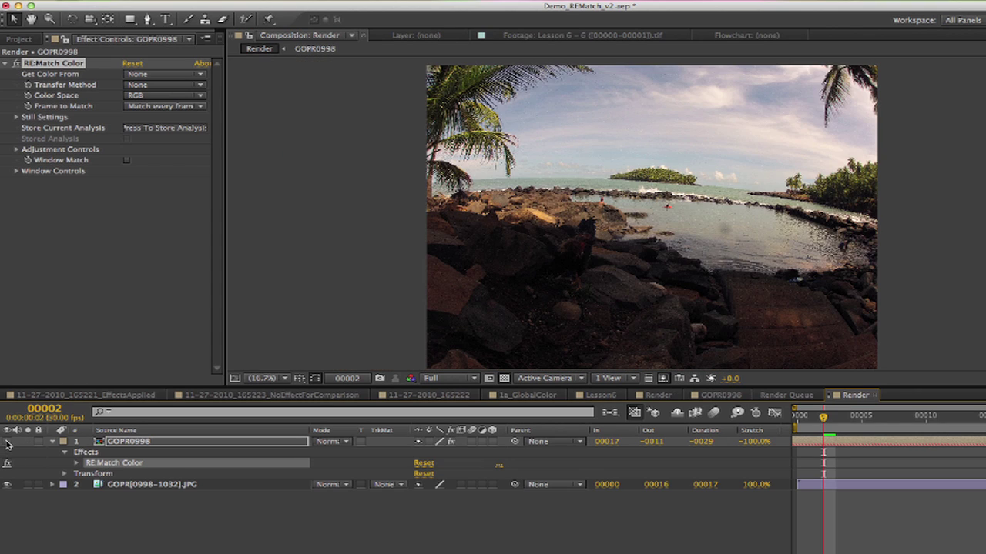
Toggle GOPR0998's visibility to compare it with the other beach shot.
click(7, 442)
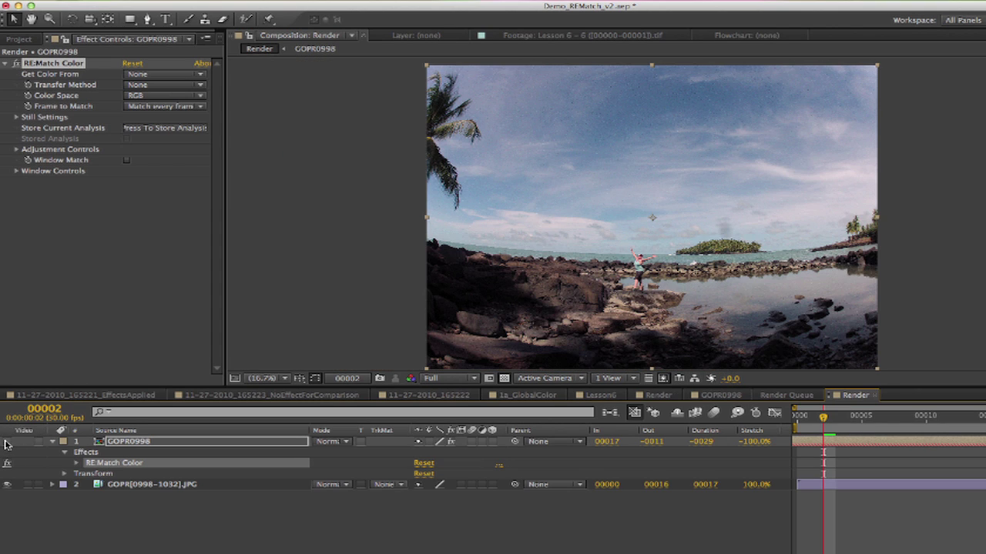
click(7, 442)
click(7, 442)
click(7, 442)
click(7, 443)
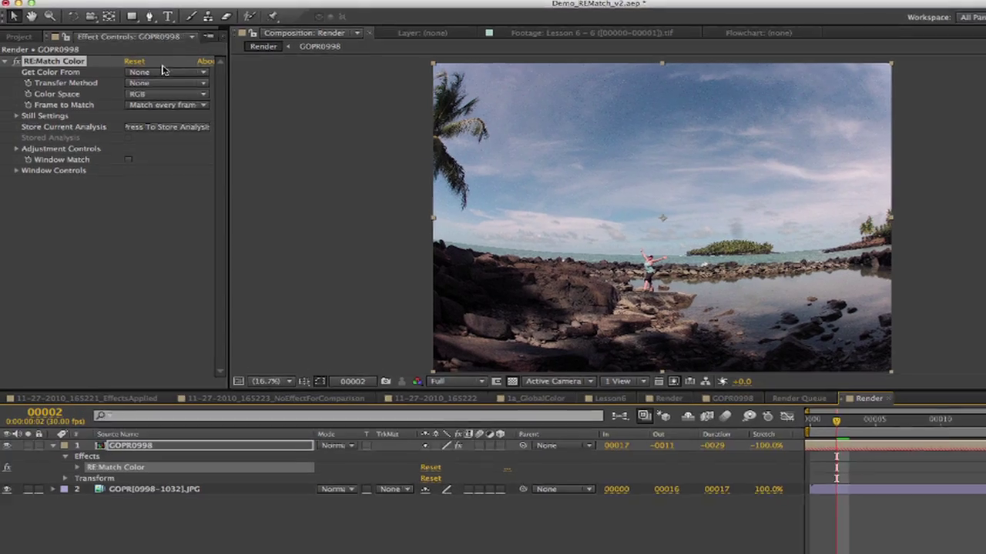
Take colour from the GOPR[0998-1032].JPG sequence using a Gain+offset transfer.
click(164, 74)
click(181, 114)
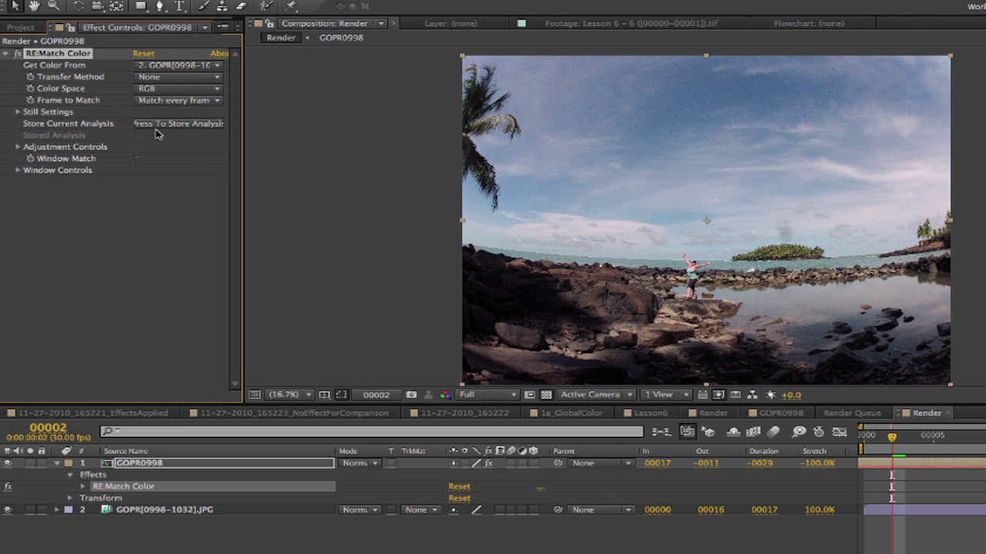
click(8, 464)
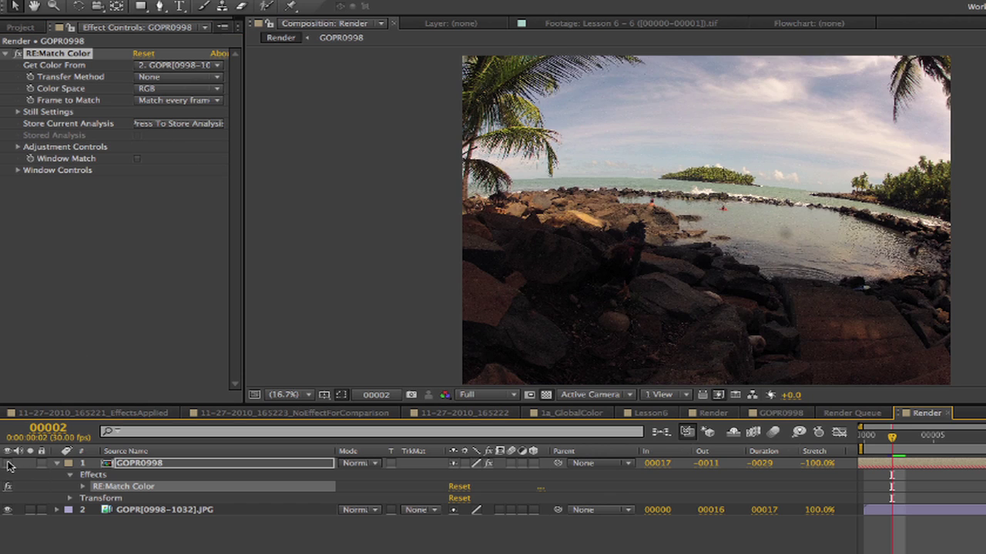
click(7, 464)
click(174, 77)
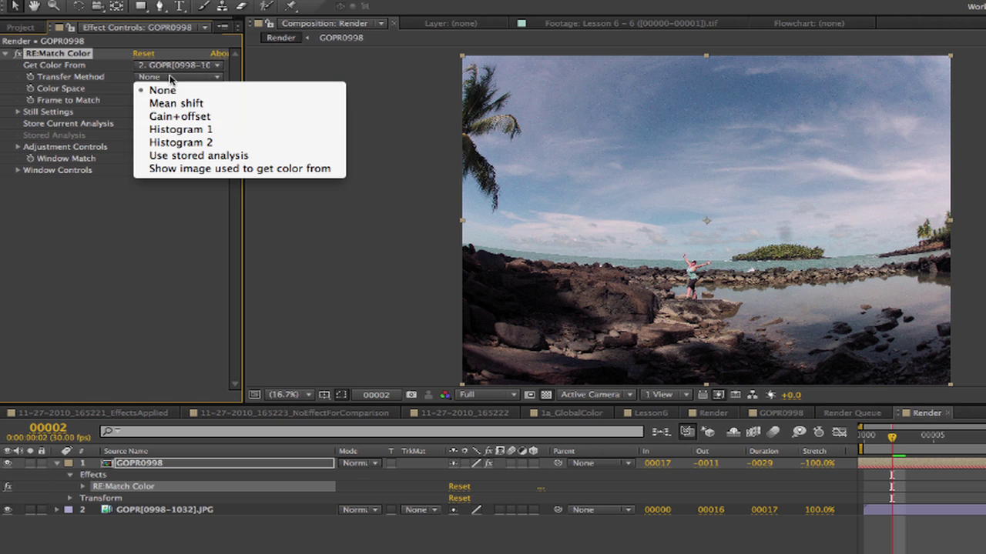
click(179, 117)
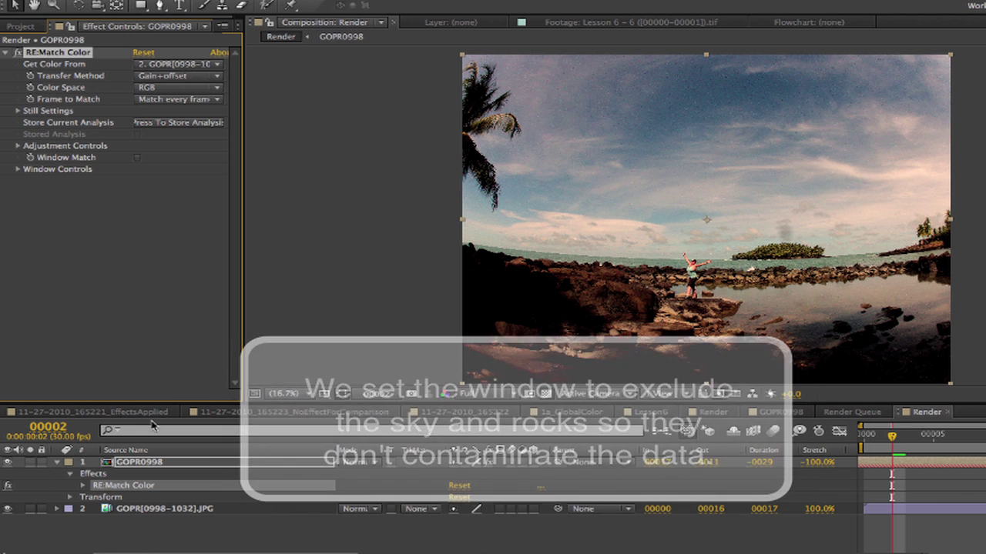
Enable Window Match and lower the target window's top edge below the sky.
click(138, 158)
drag(461, 119, 459, 187)
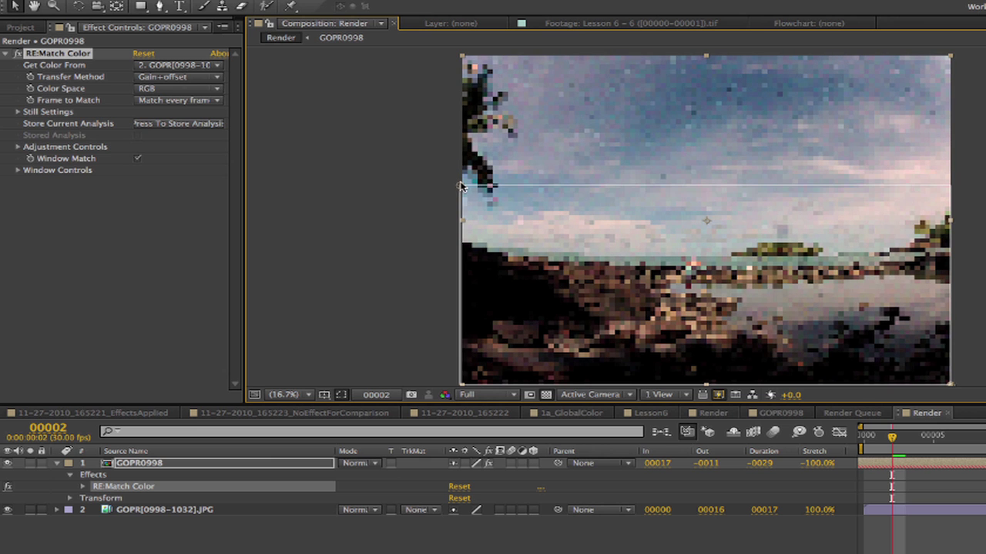
drag(460, 187, 461, 184)
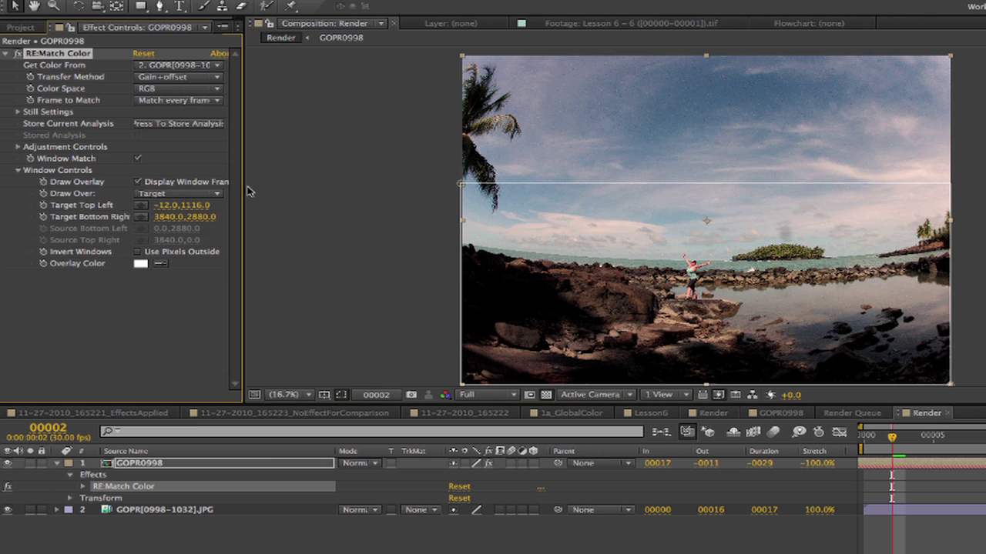
Raise the Source window's bottom edge above the rocks, return to Target, and compare.
click(162, 195)
click(162, 224)
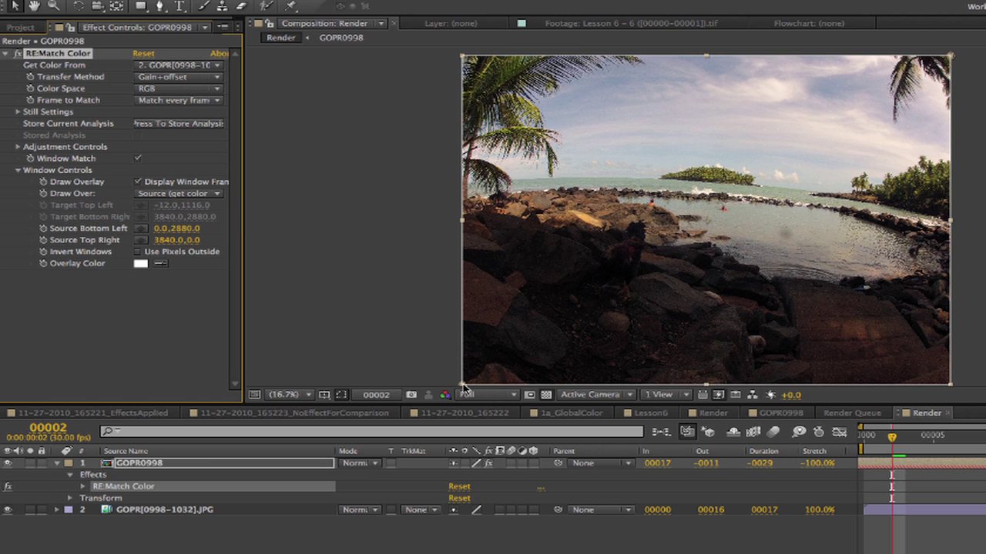
drag(462, 384, 464, 319)
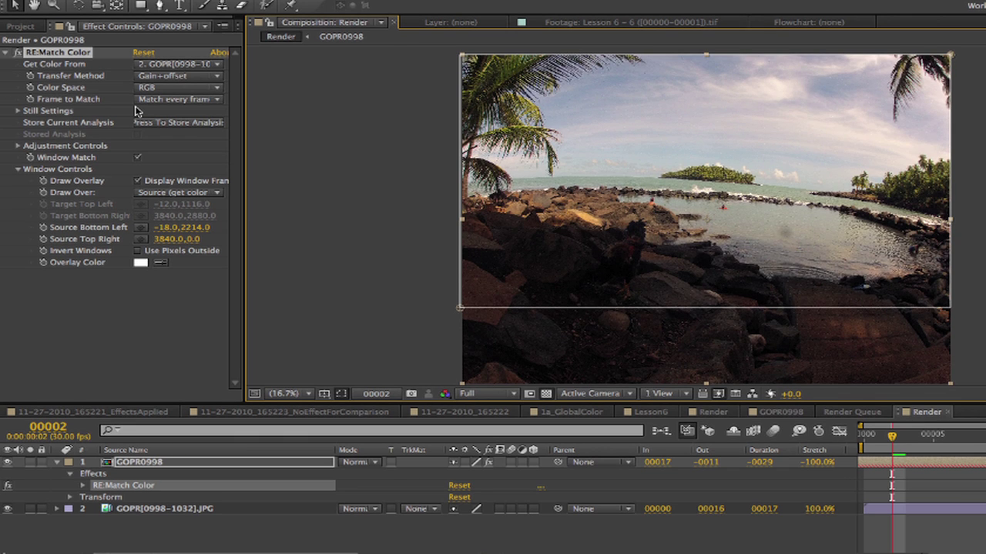
click(155, 193)
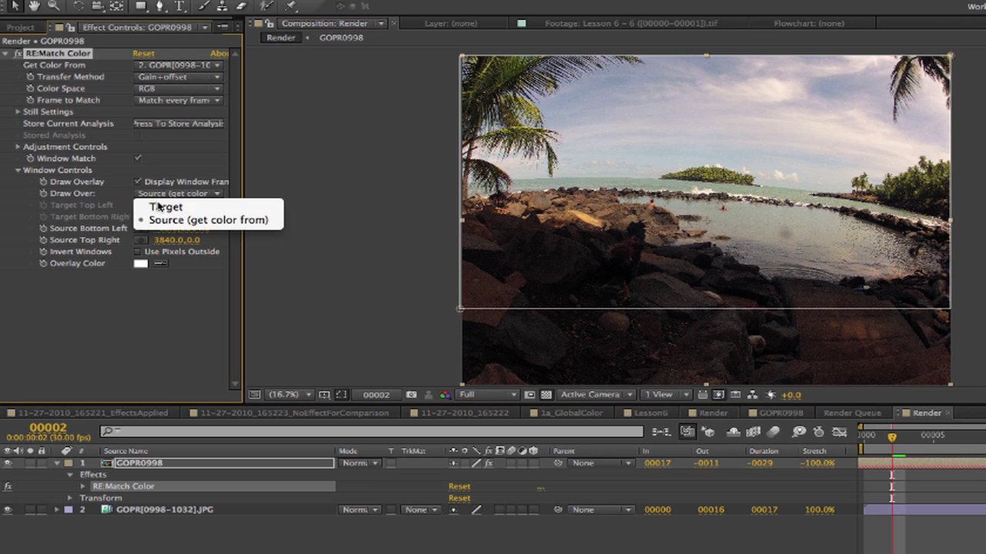
click(157, 206)
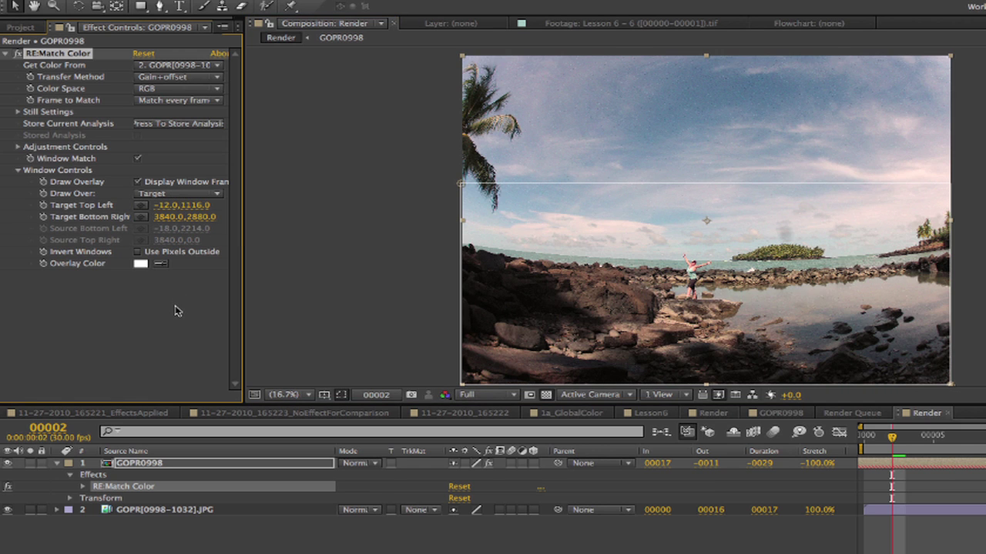
click(7, 465)
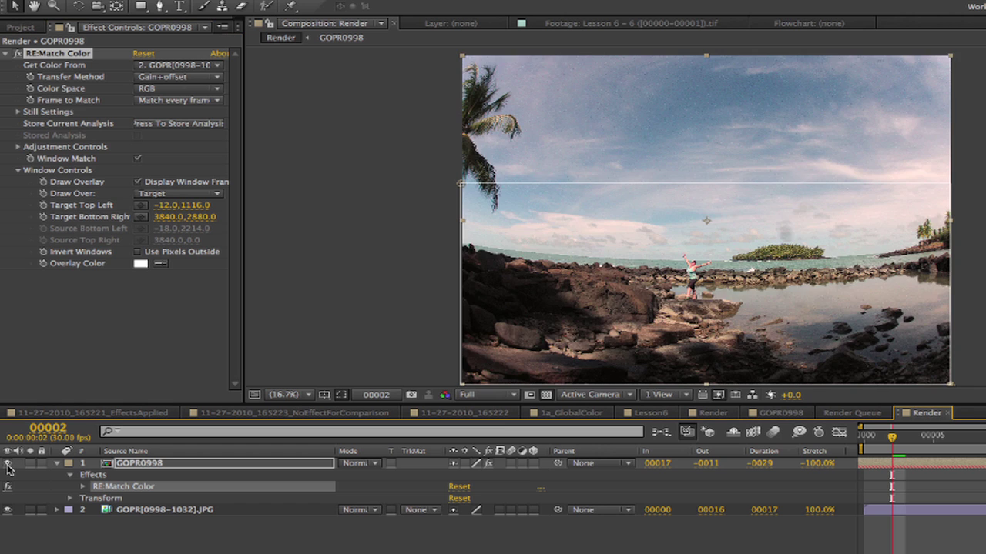
click(7, 463)
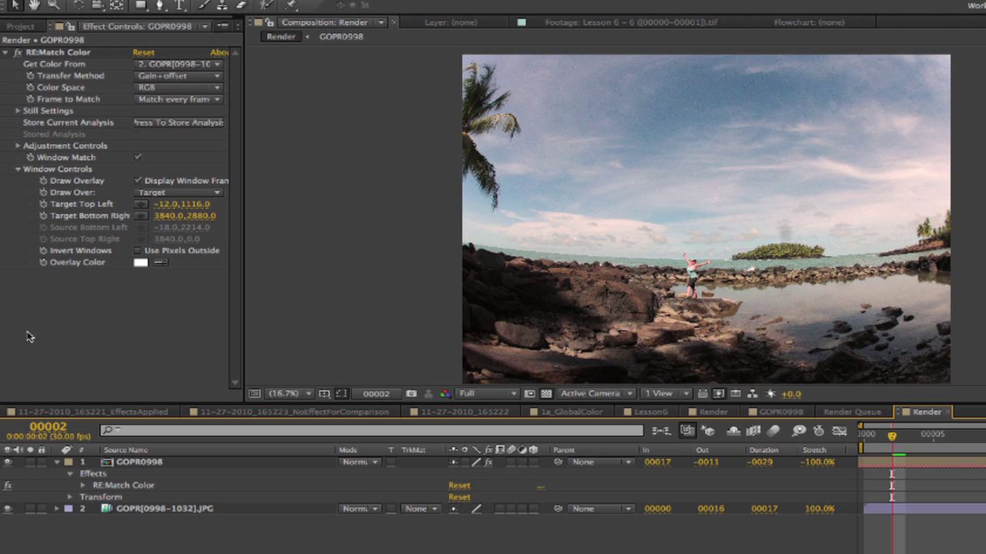
click(7, 462)
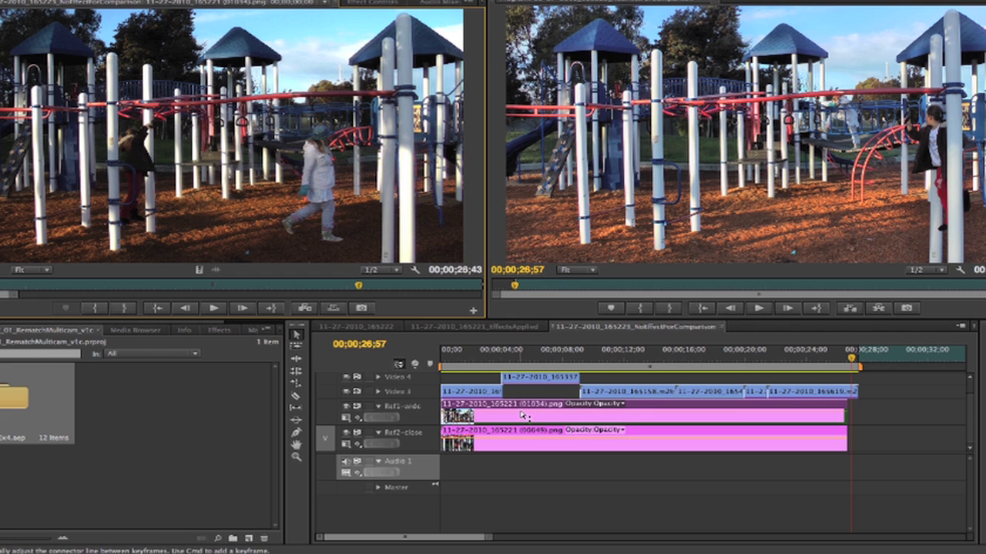
Load the Ref2-close still in the Source monitor, then select the Video 3 cut at 11;23.
click(520, 442)
double_click(520, 442)
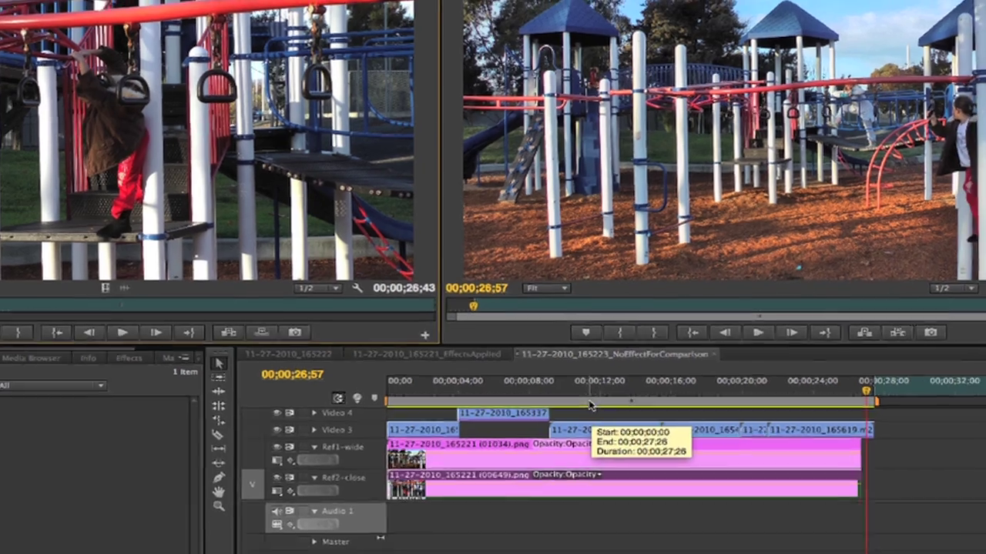
click(633, 404)
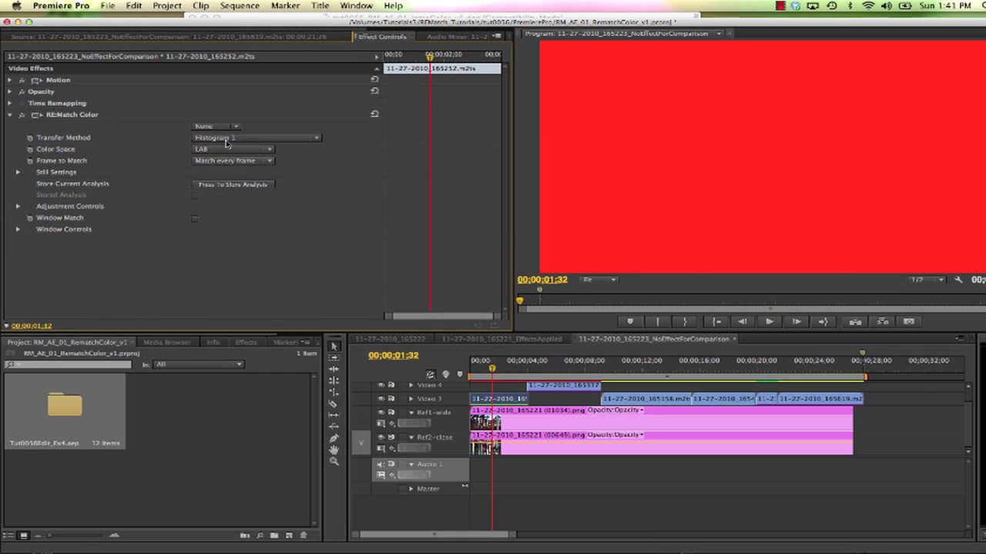
Give the current clip the Ref2-close reference and the Video 4 clip at 06;35 Ref1-wide.
click(214, 127)
click(226, 184)
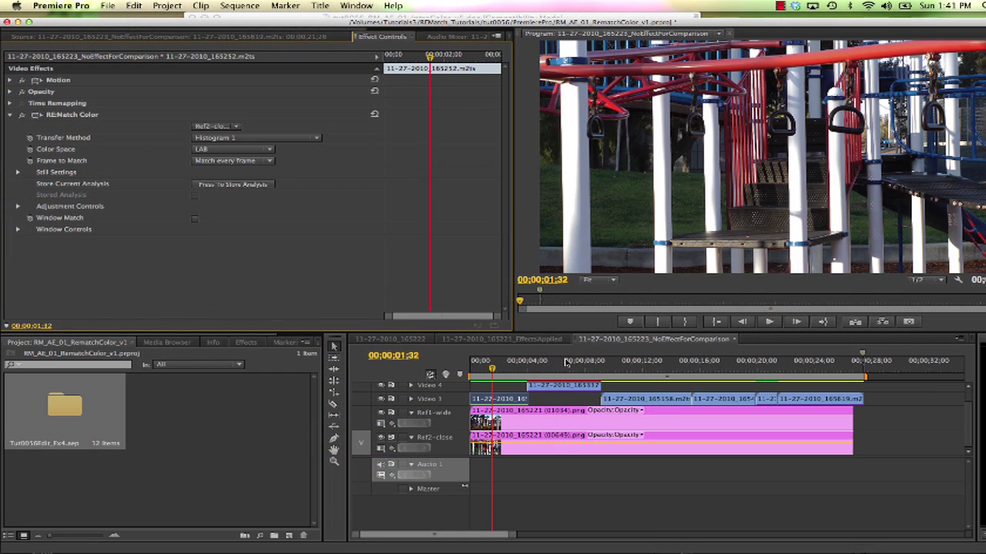
click(565, 362)
click(564, 385)
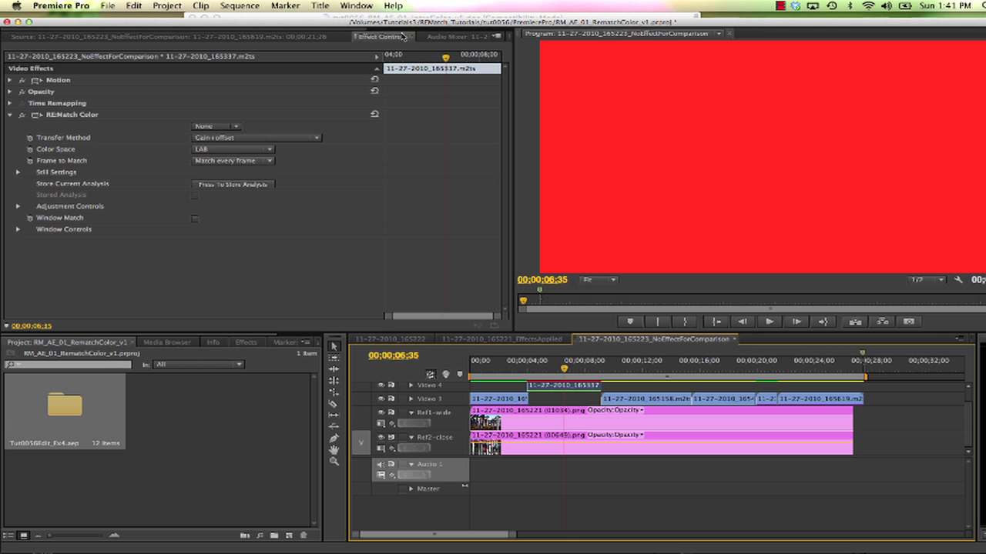
click(215, 127)
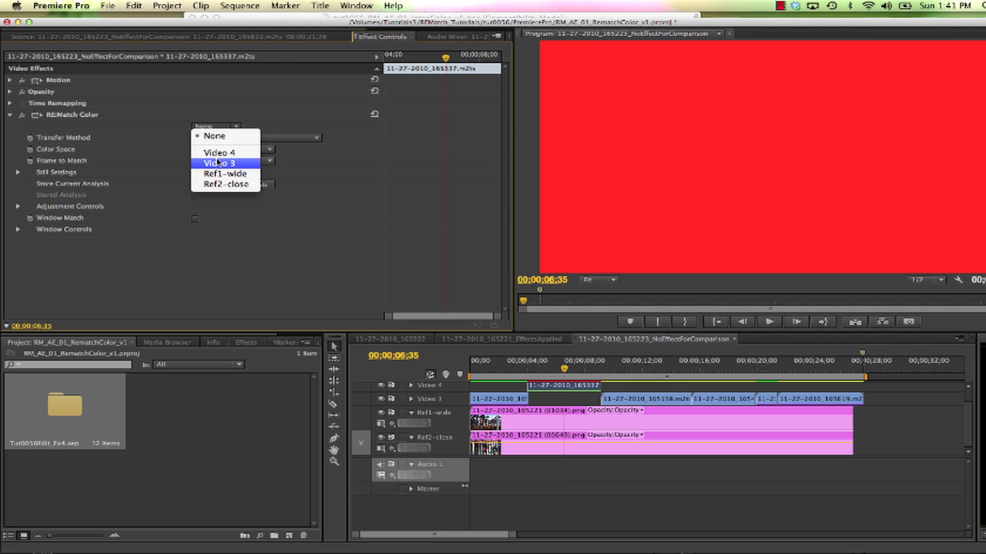
click(222, 175)
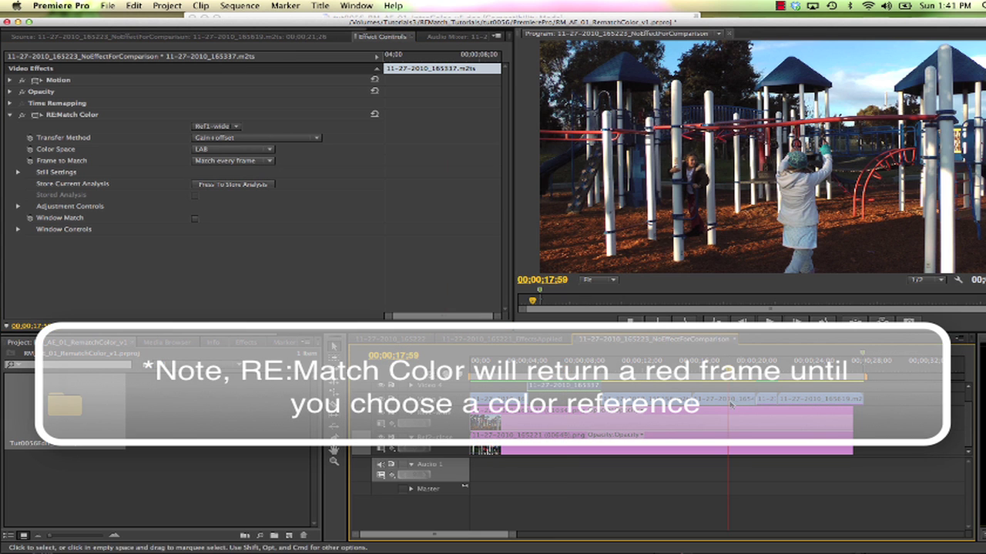
Set the 165221 clip at 20;32 to use Ref2-close as its colour reference.
click(766, 361)
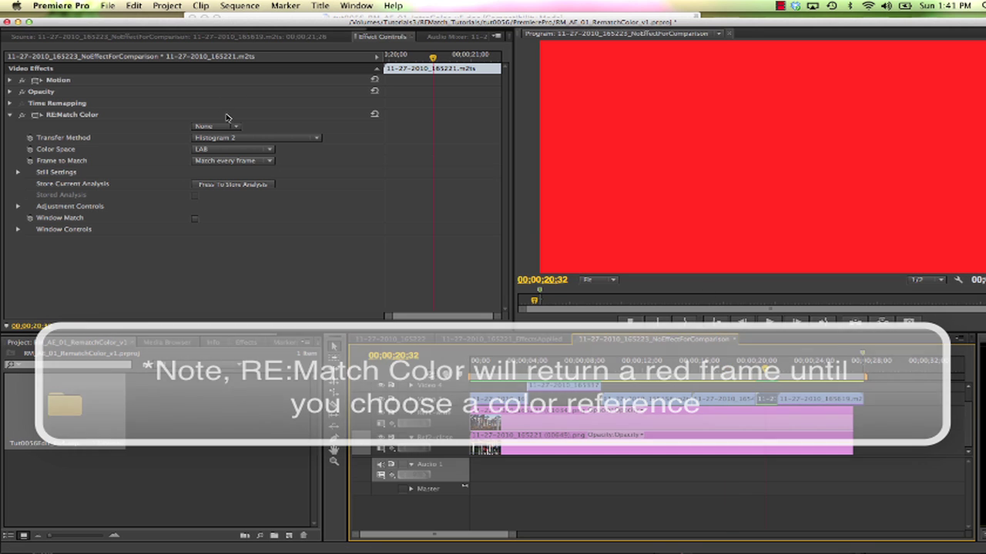
click(215, 127)
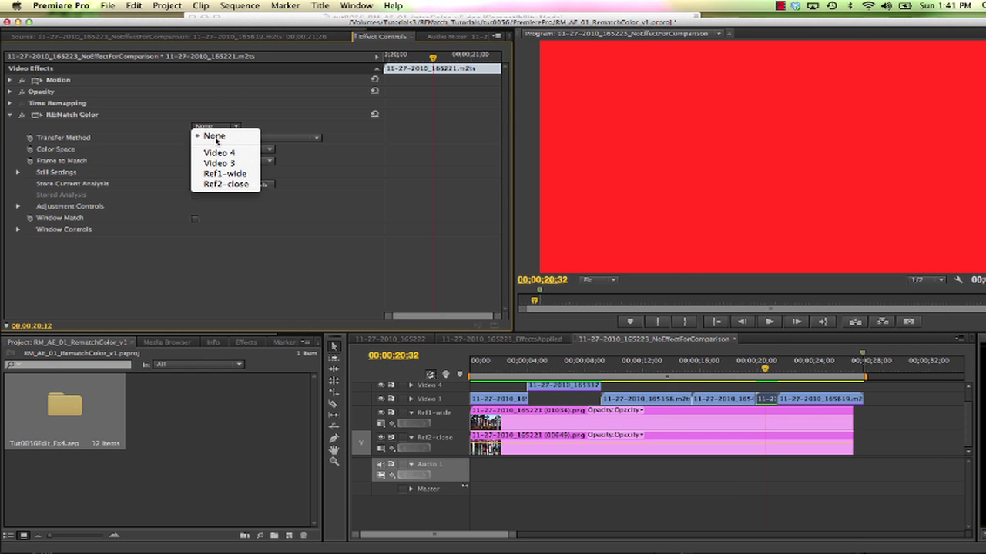
click(220, 184)
click(823, 400)
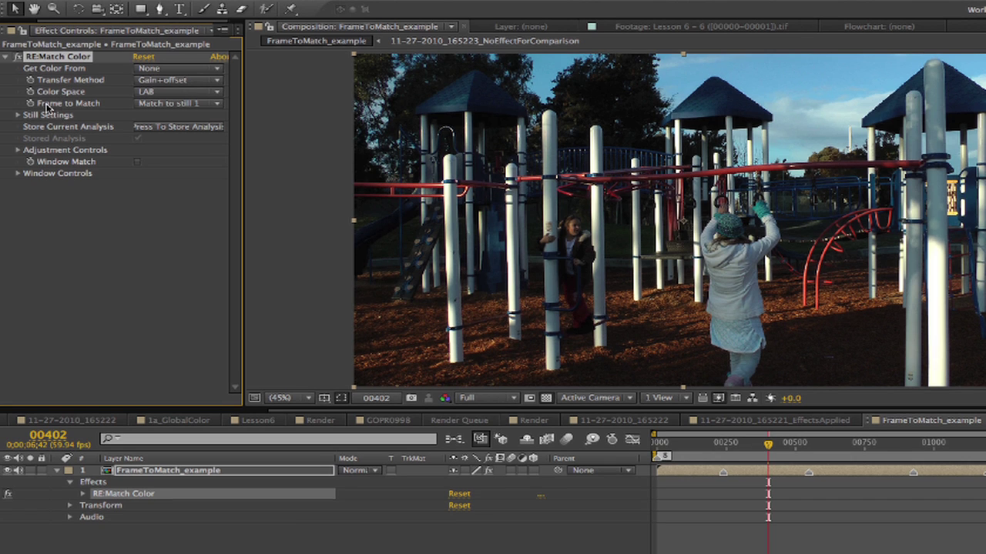
Show RE:Match Color's colour source image and jump the composition to a new time.
click(173, 81)
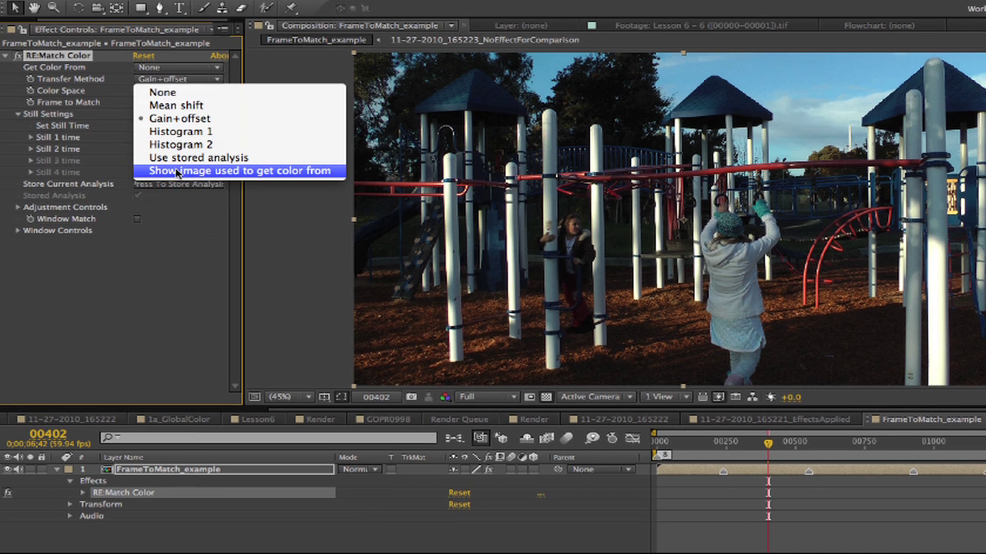
click(176, 171)
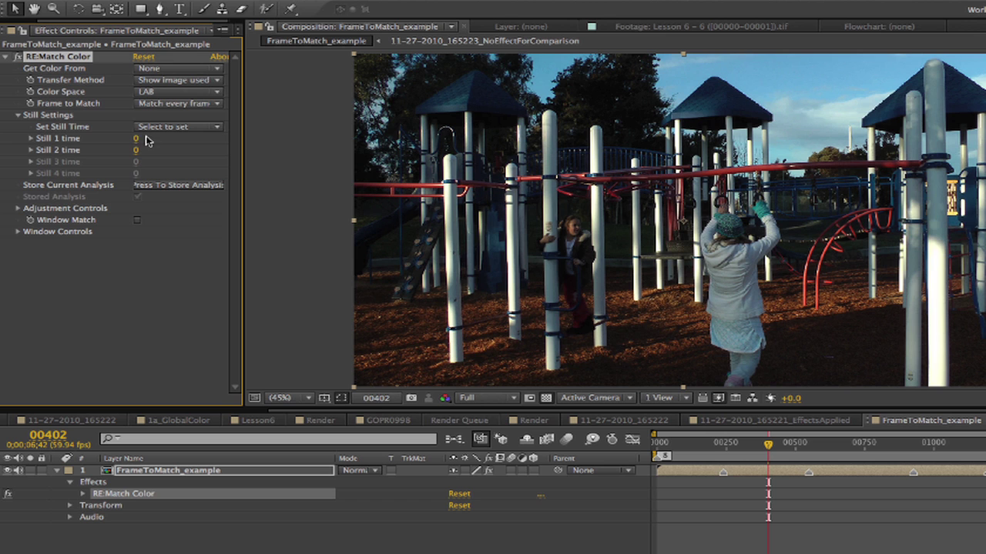
click(378, 404)
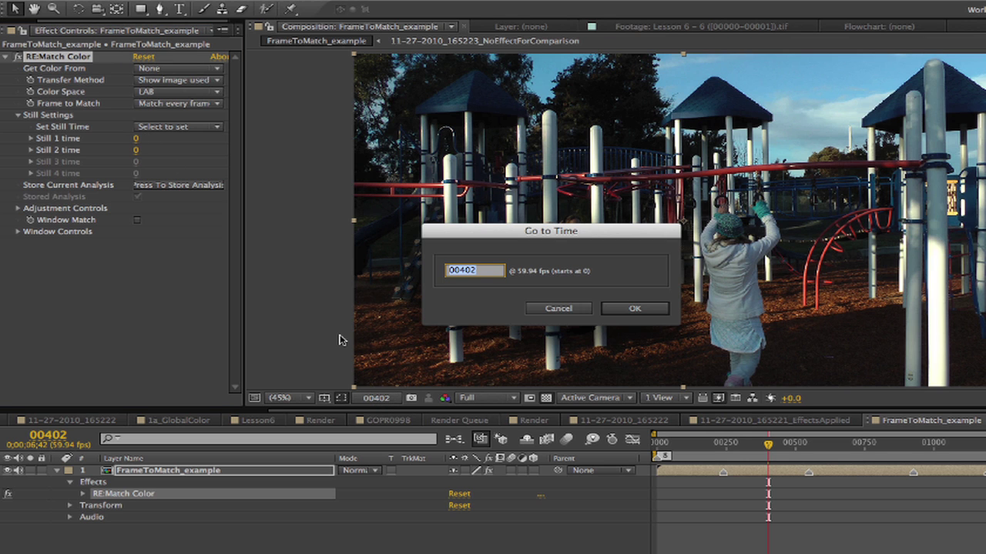
text(549)
key(Return)
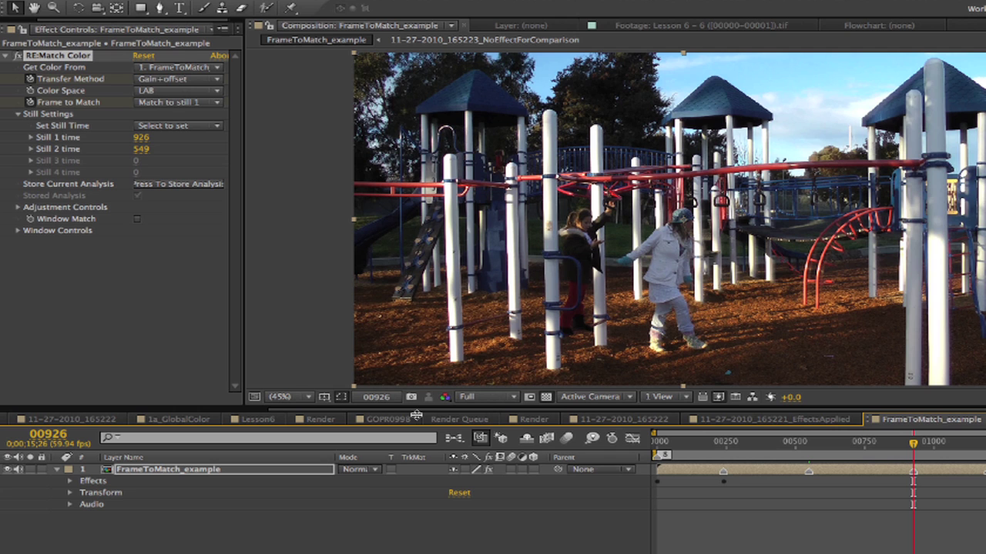
Bring the composition to frame 926 with Go to Time.
key(j)
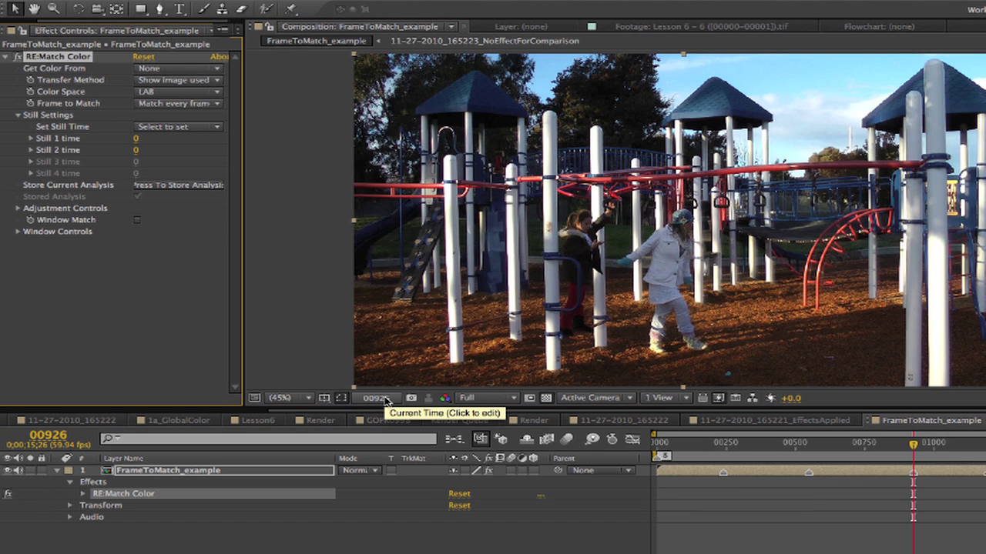
click(385, 399)
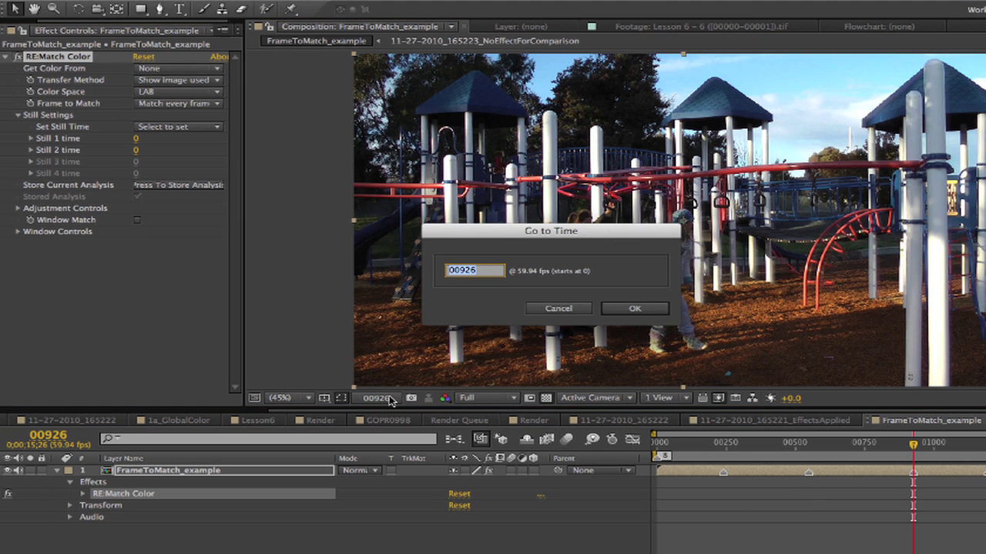
click(635, 309)
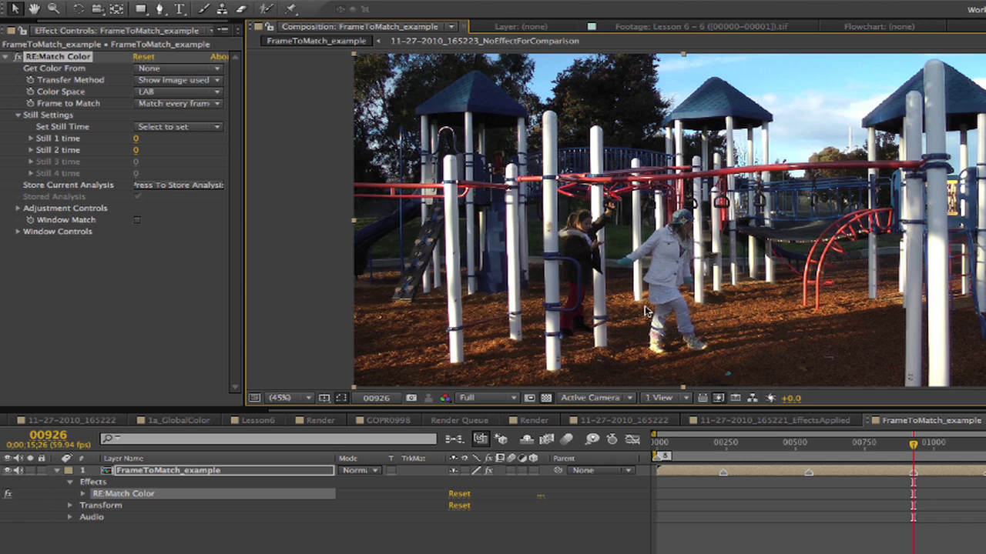
click(154, 127)
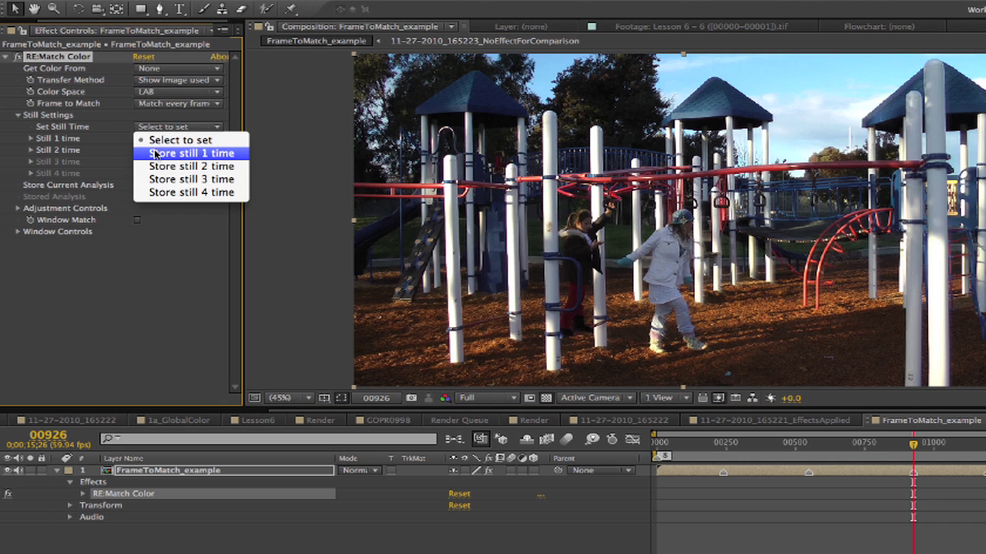
Choose Store still 1 time at frame 926, go to 549, then choose Store still 2 time.
click(157, 154)
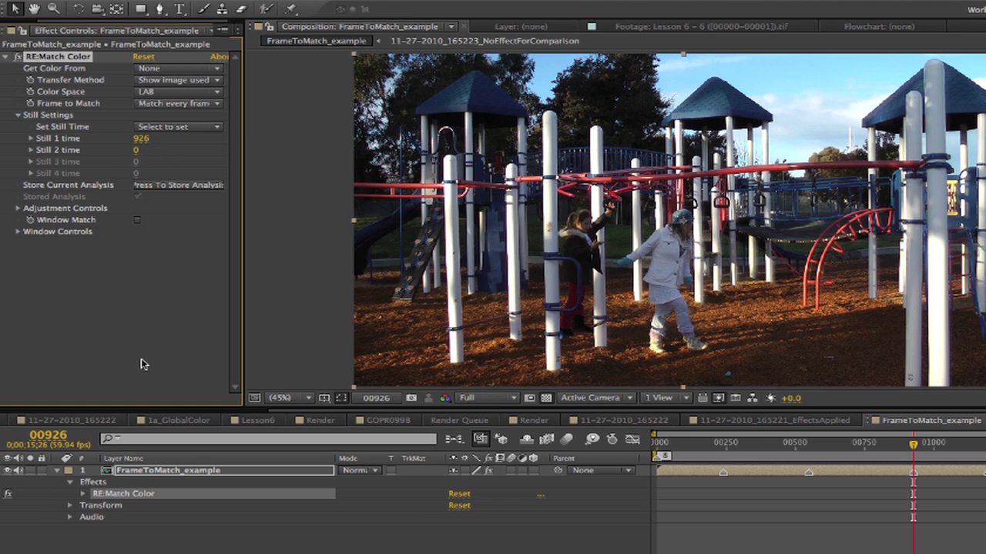
click(376, 398)
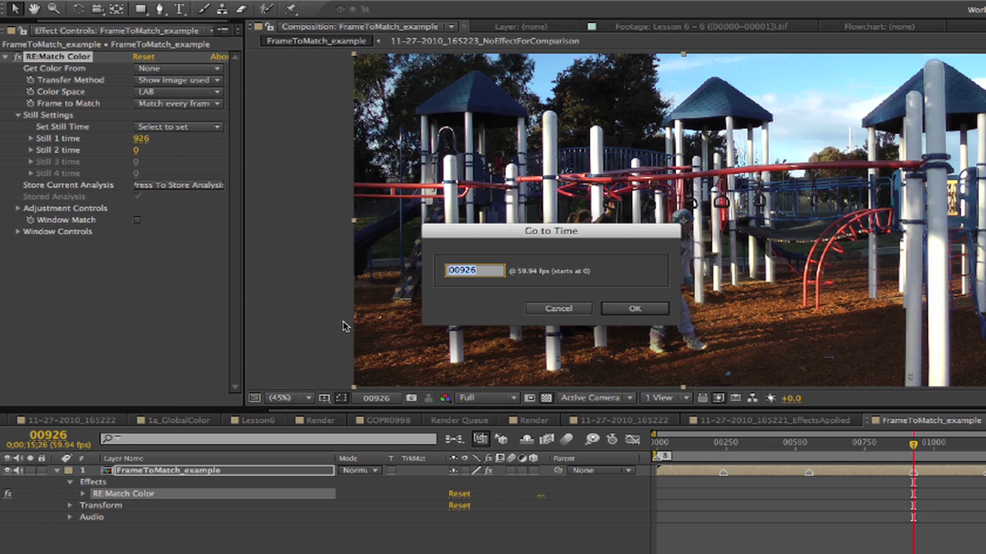
text(549)
key(Return)
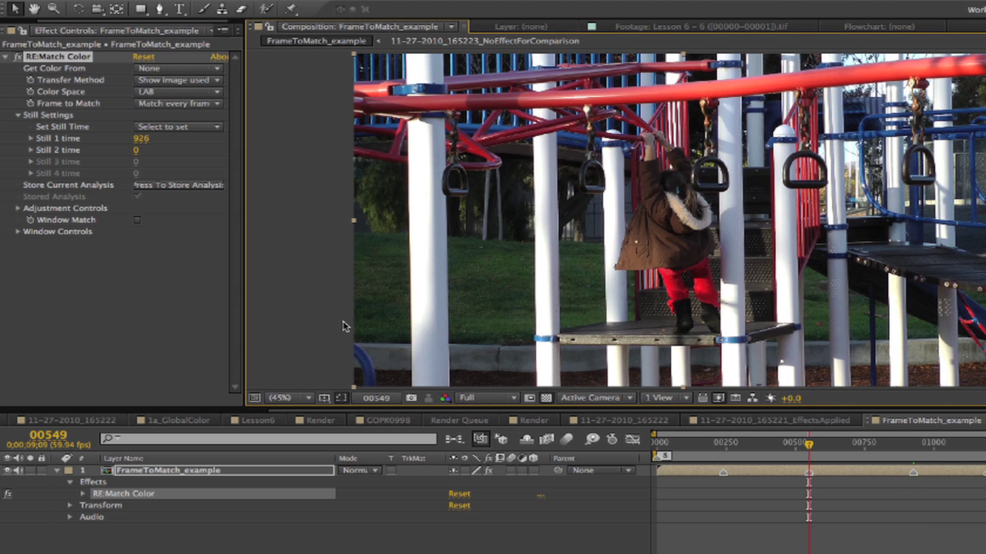
click(174, 126)
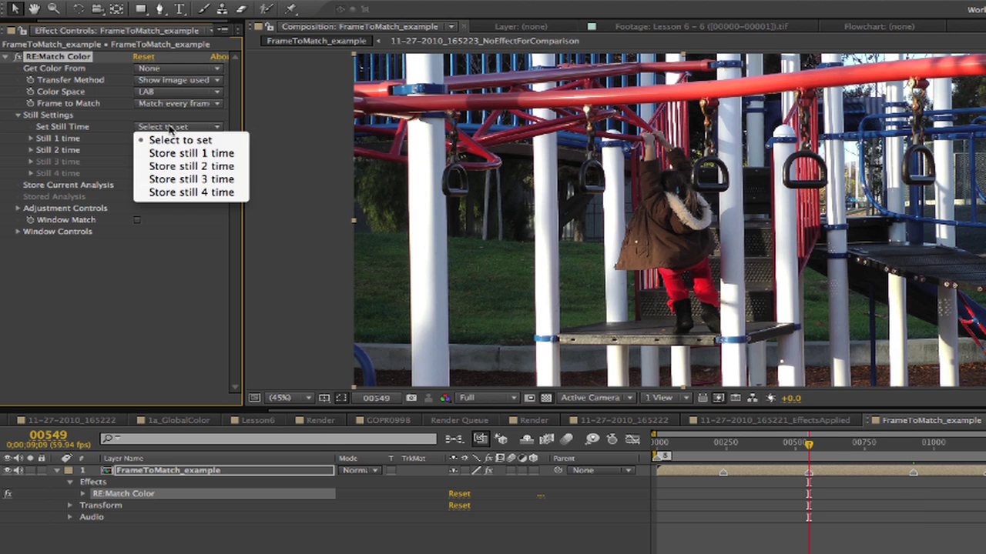
click(174, 166)
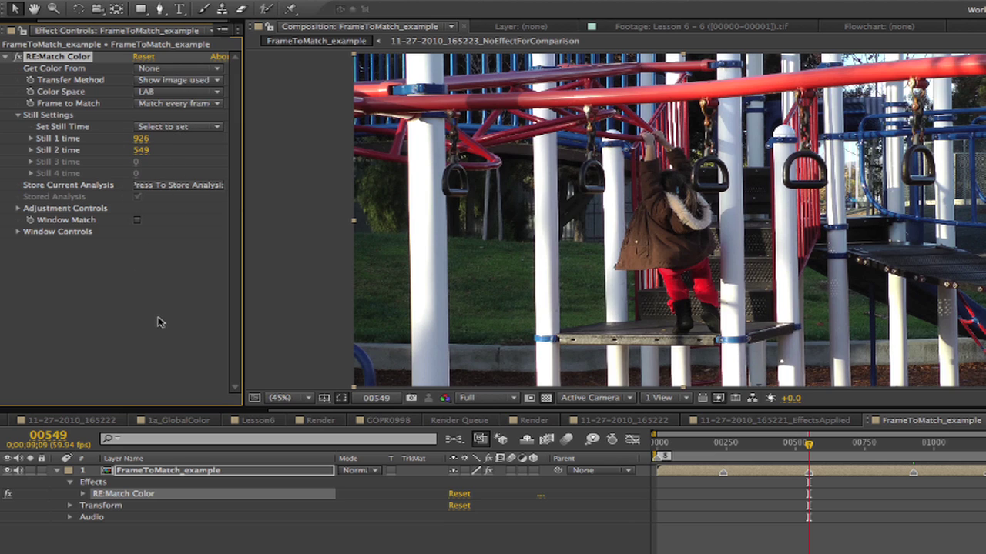
click(172, 82)
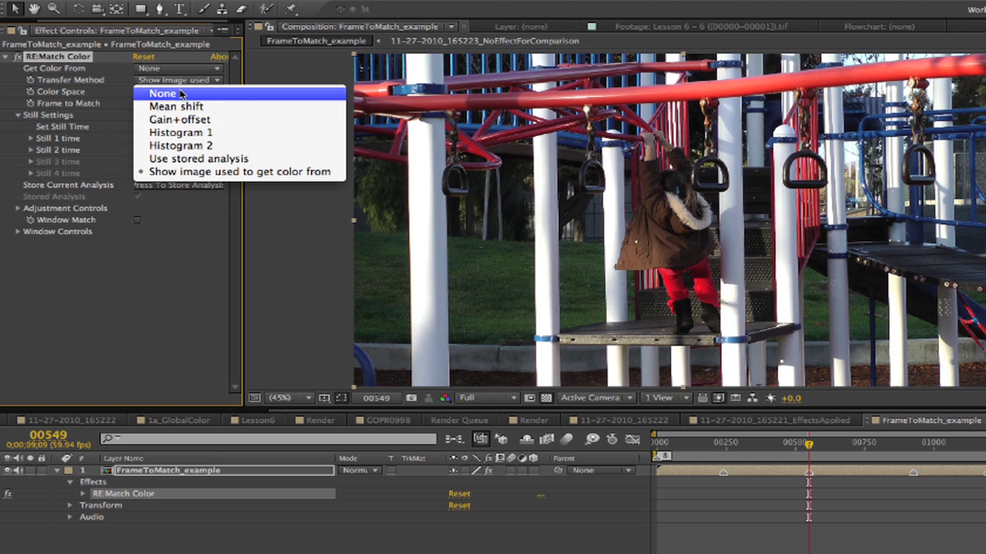
Set Transfer Method to None, return to the start, and set Frame to Match to still 2.
click(181, 94)
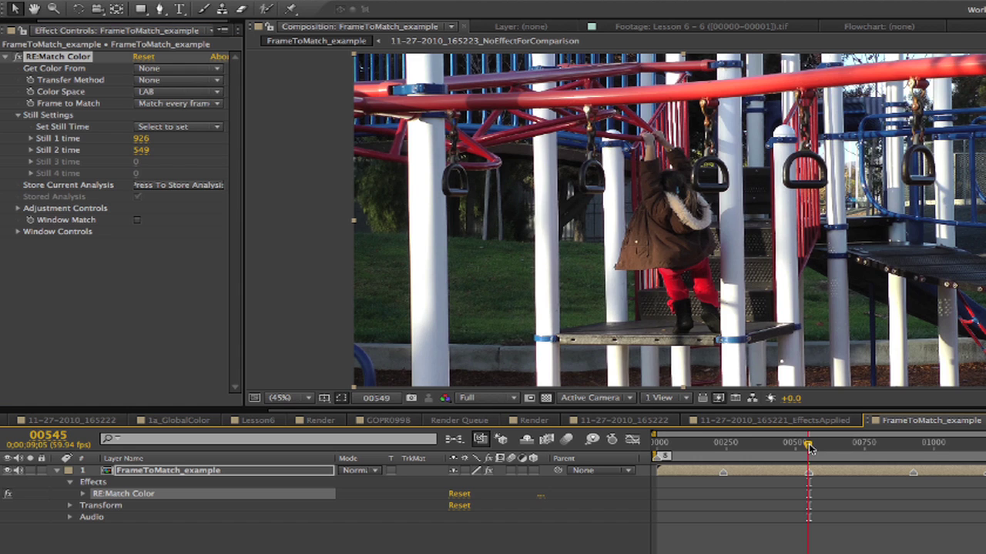
drag(808, 445, 669, 445)
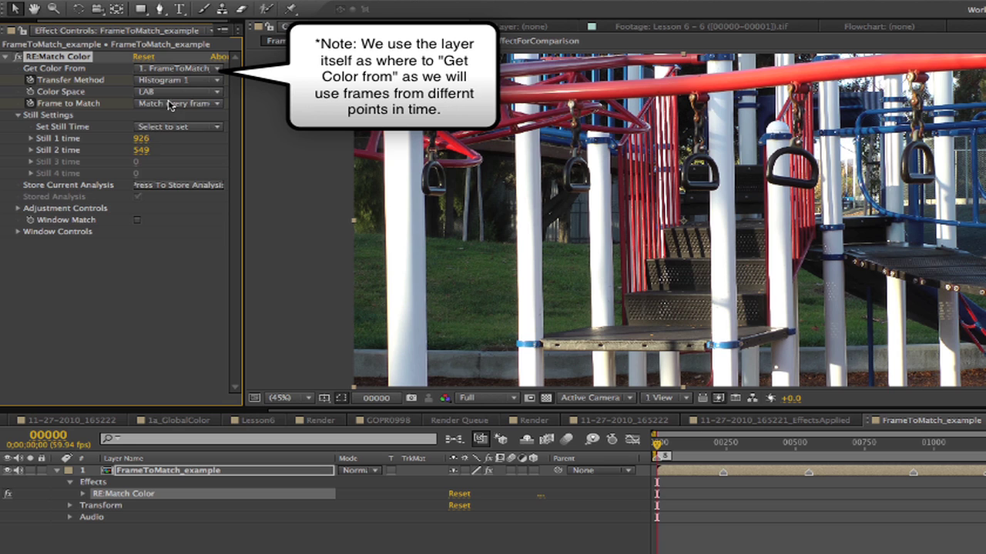
click(170, 105)
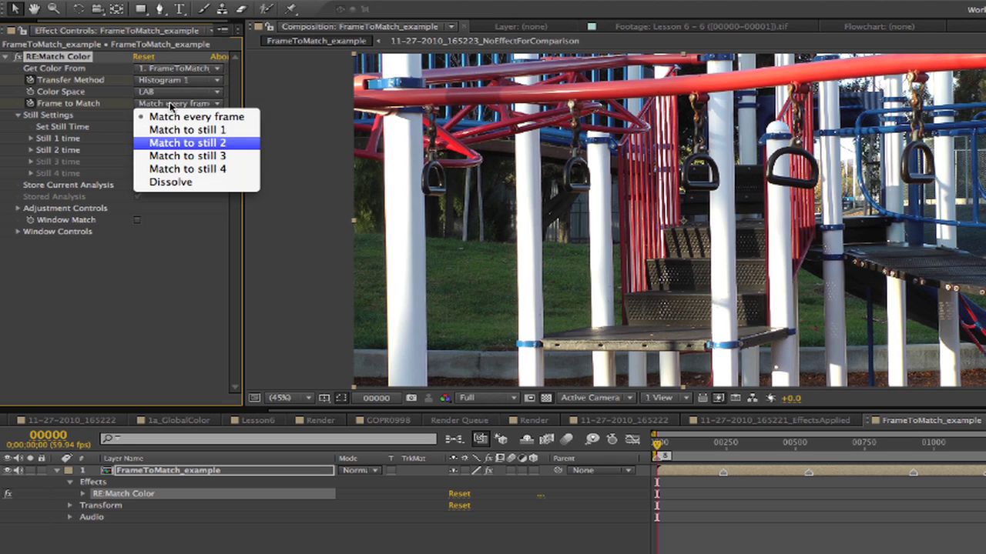
click(170, 143)
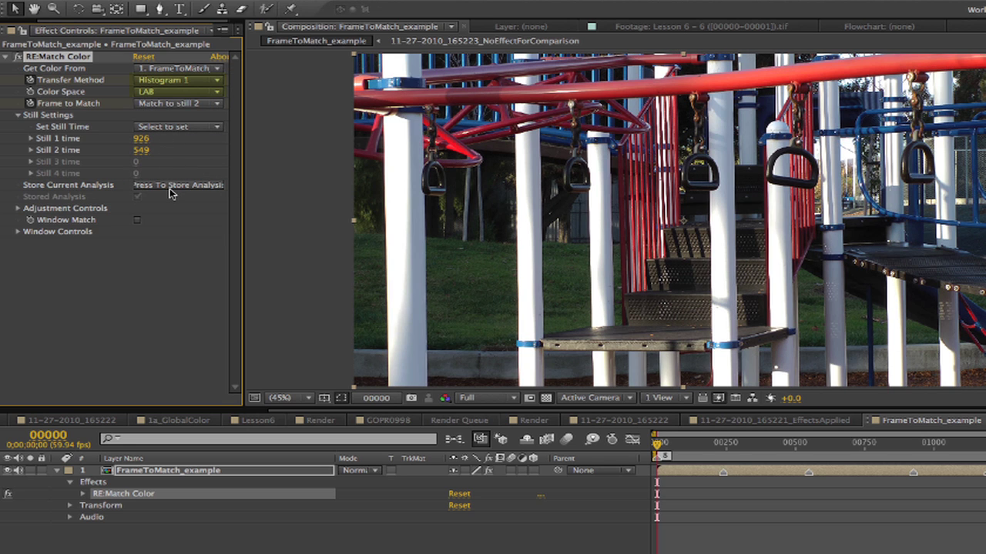
At frame 239, set Frame to Match to Match to still 1.
click(377, 397)
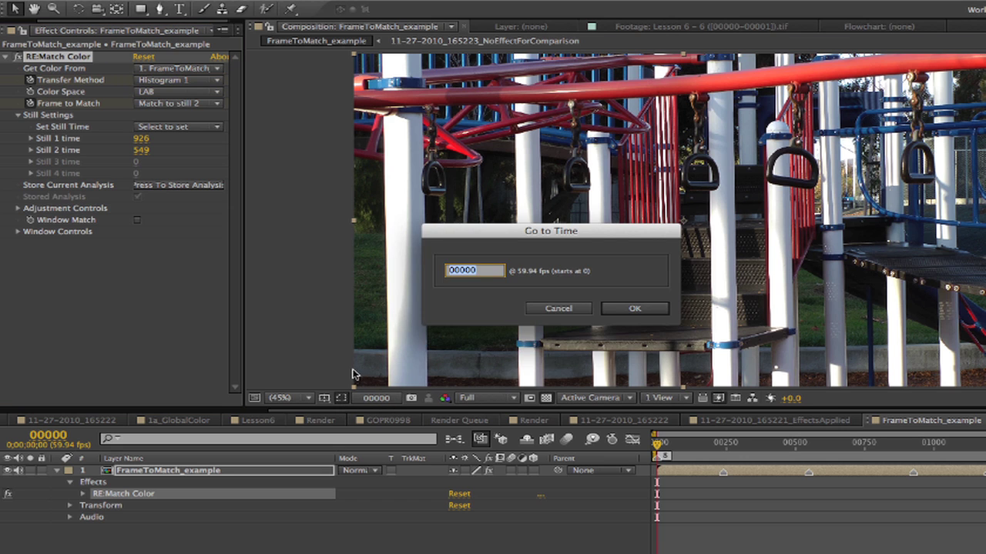
text(239)
key(Return)
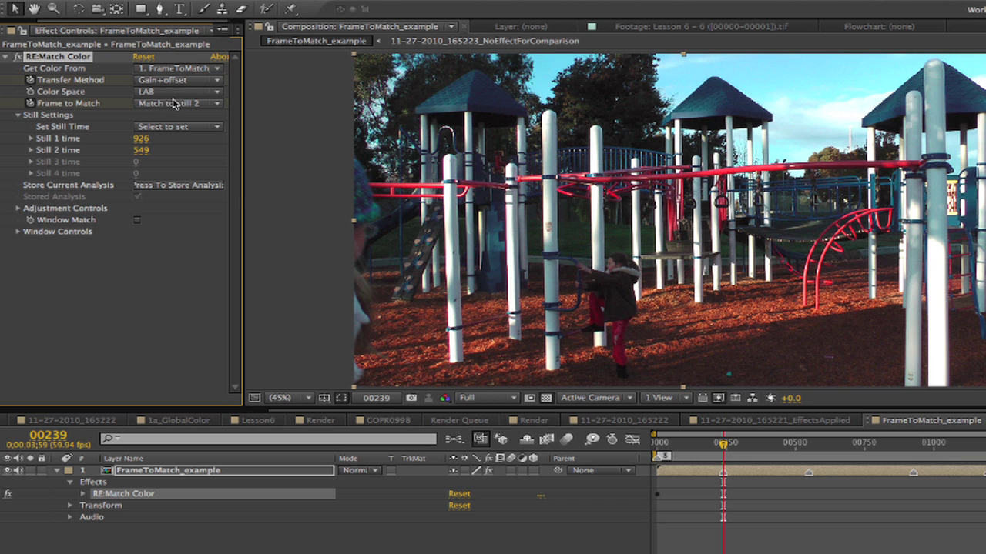
click(174, 103)
click(169, 130)
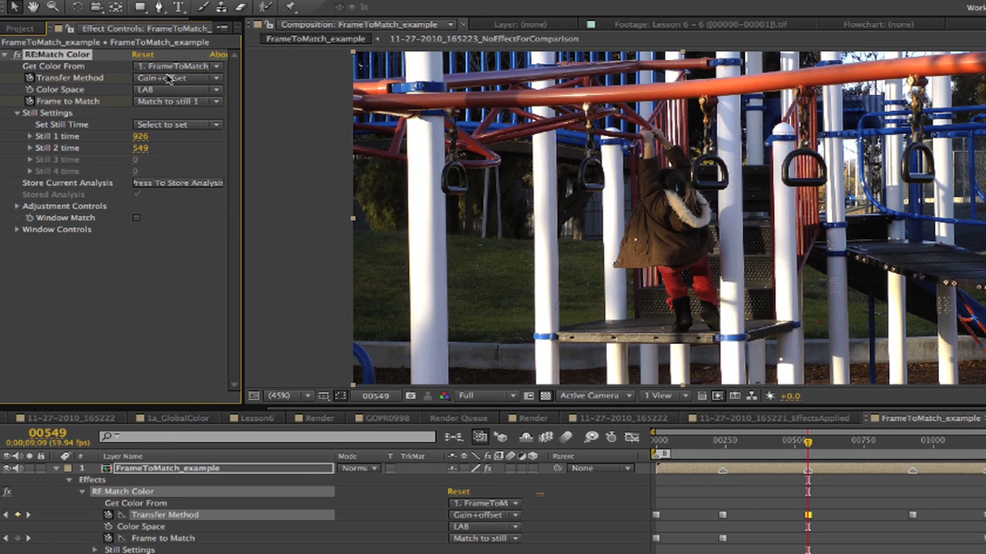
Change the transfer method at the current cut and again at the keyframe at frame 926.
click(176, 80)
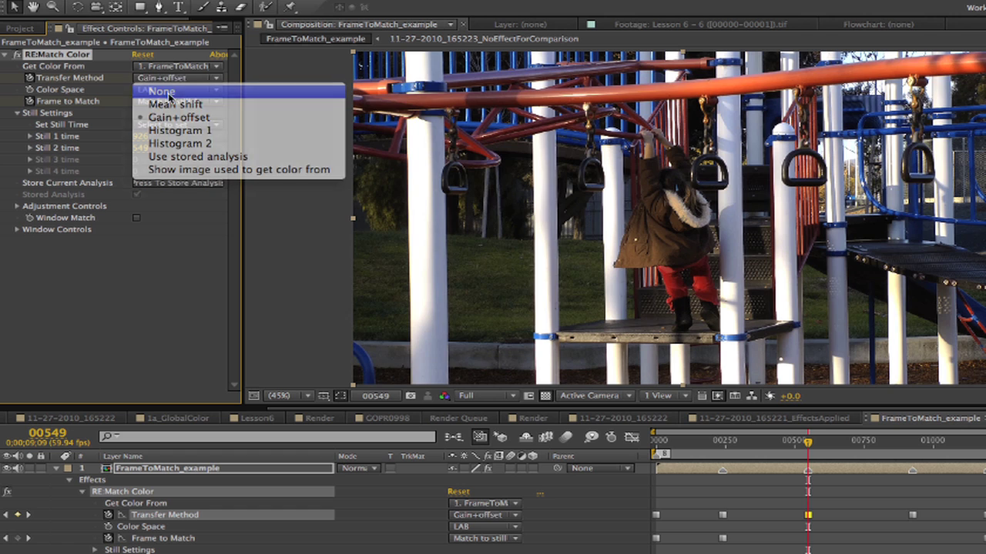
click(154, 90)
click(28, 516)
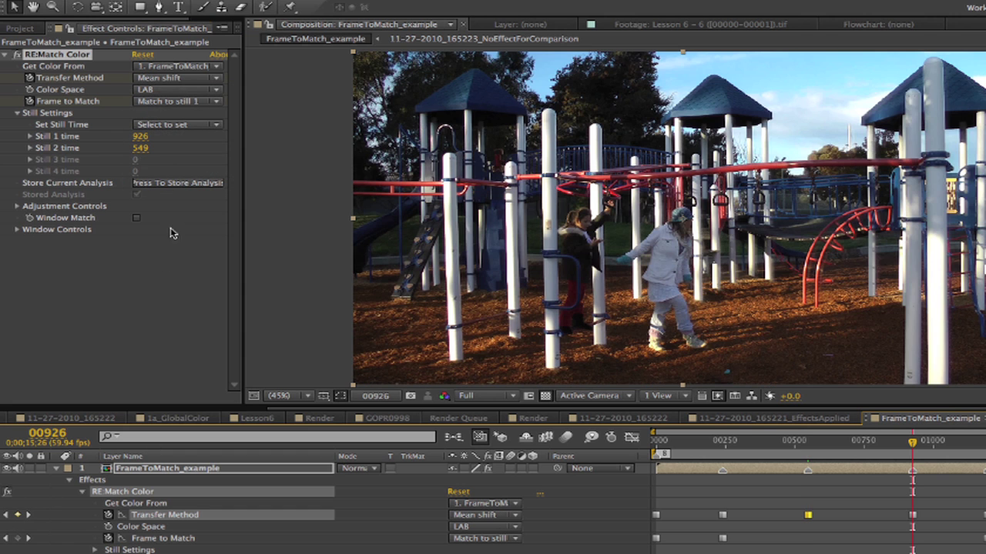
click(169, 79)
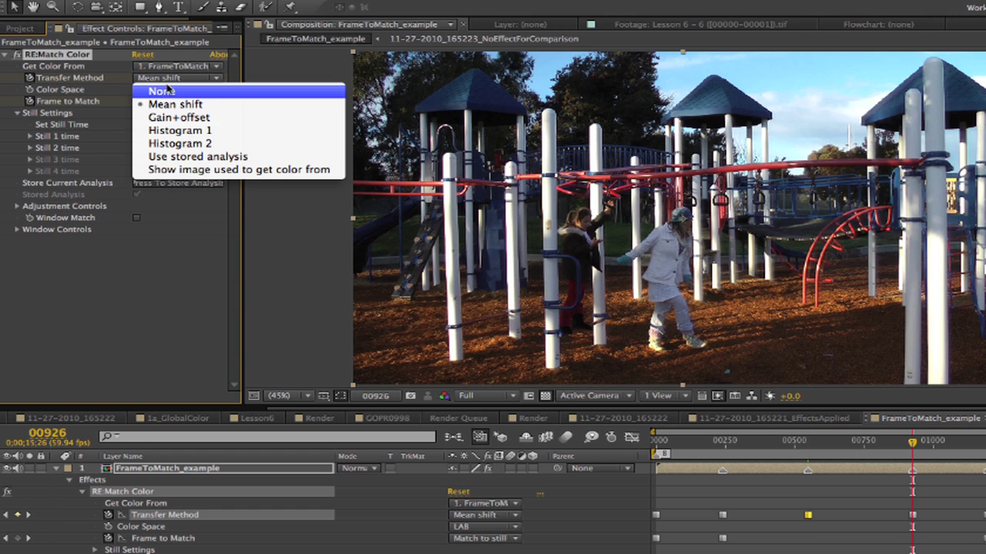
click(158, 87)
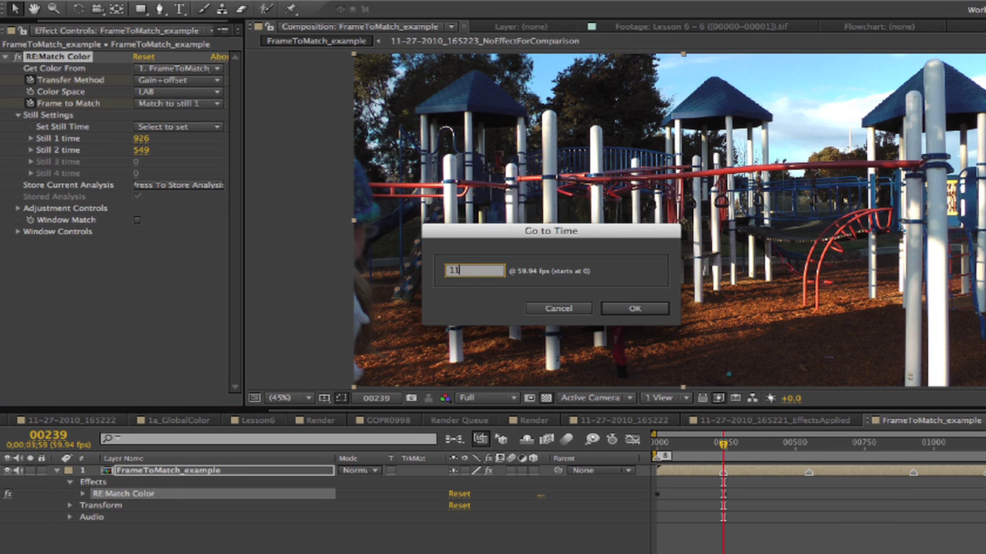
At frame 1196, set the Transfer Method to Histogram 2.
key(Return)
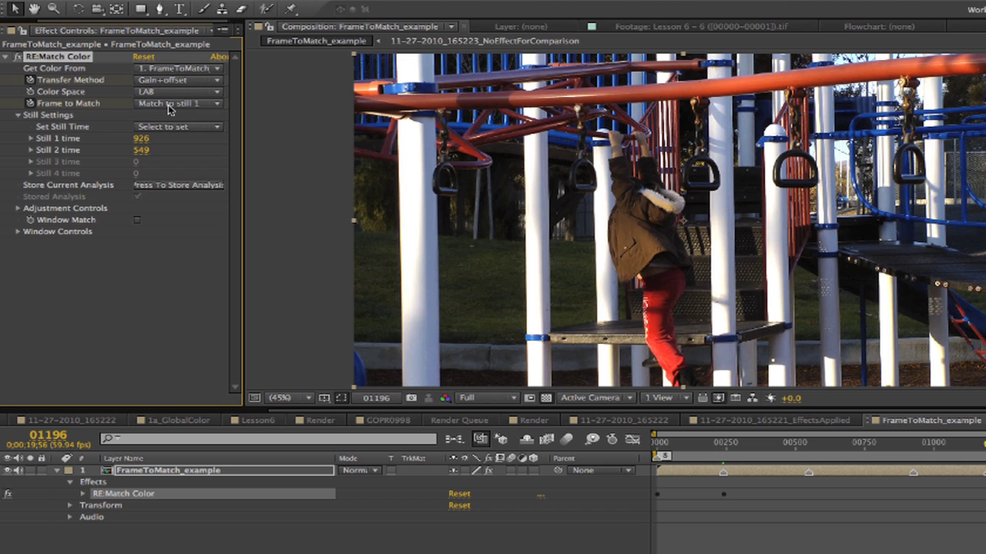
click(175, 103)
click(188, 80)
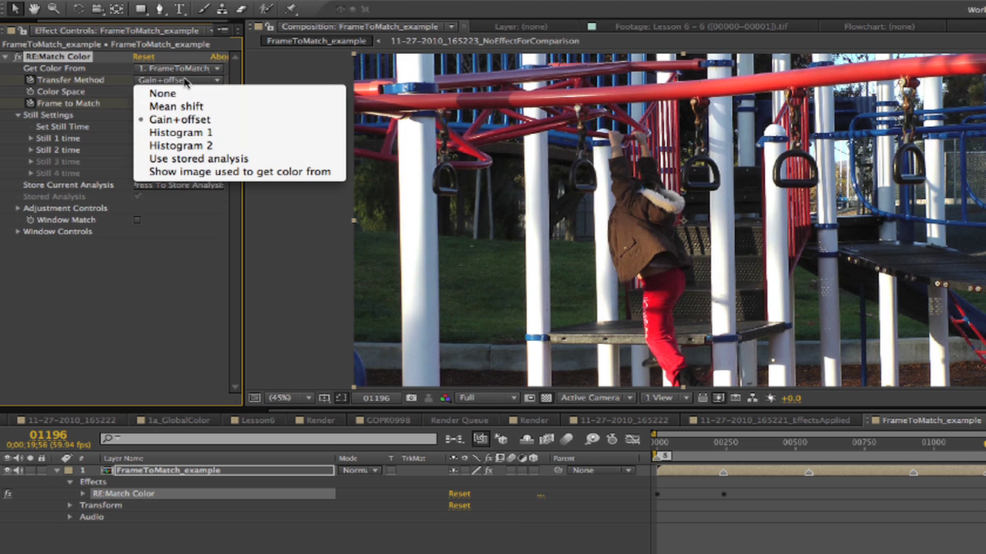
click(190, 145)
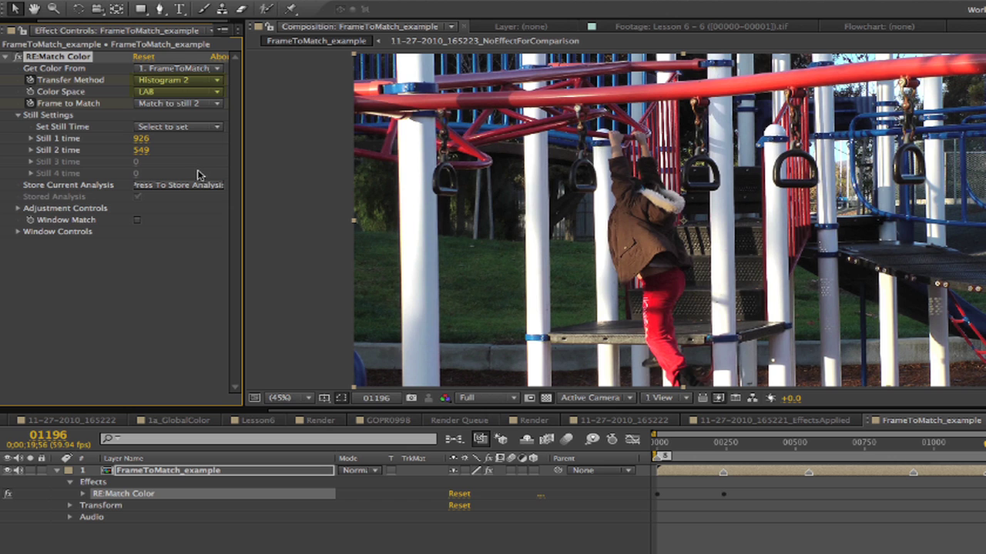
At frame 1286, set Frame to Match to Match to still 1.
click(369, 398)
text(1286)
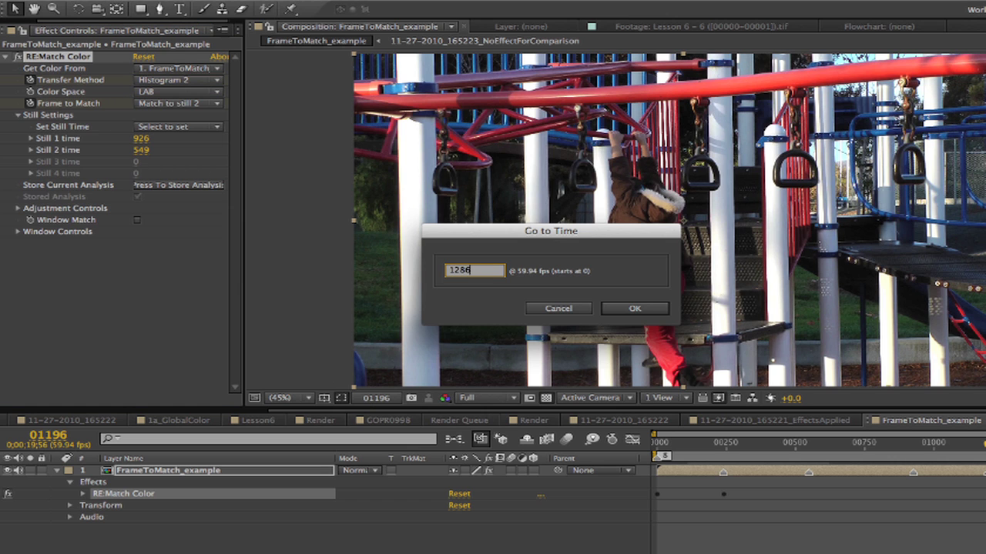
key(Return)
click(177, 104)
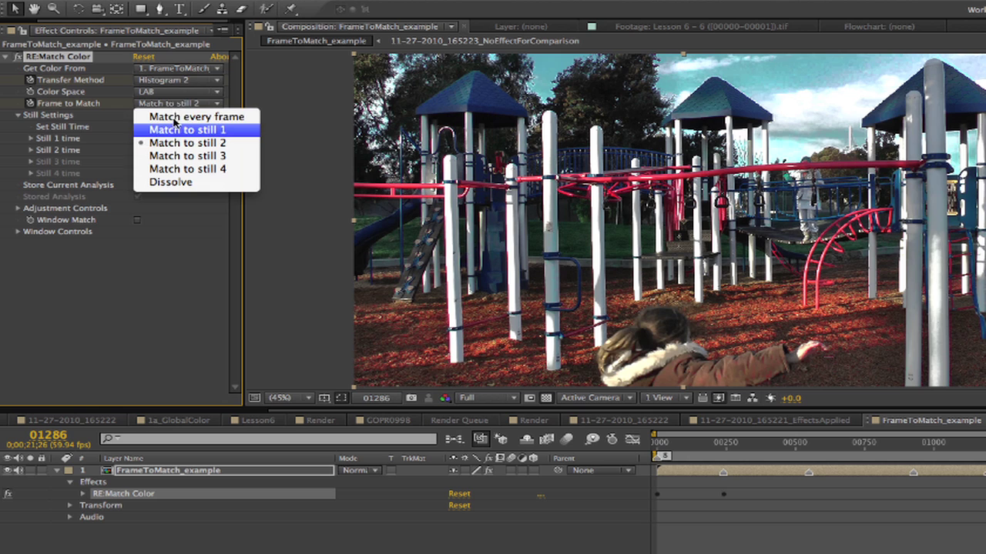
click(176, 130)
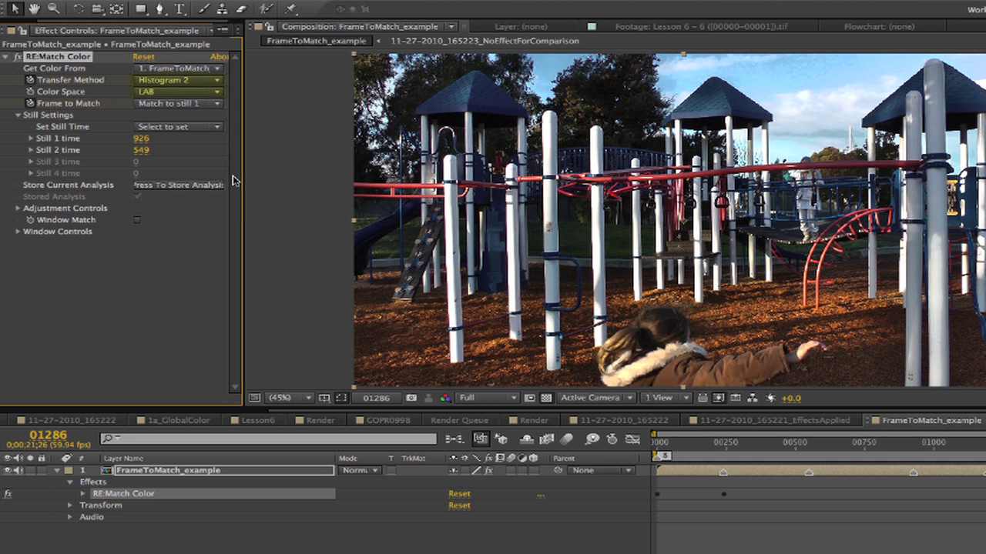
Set Histogram 2 at frame 1286, then step between the keyframes at 1196 and 1286.
click(183, 81)
click(183, 143)
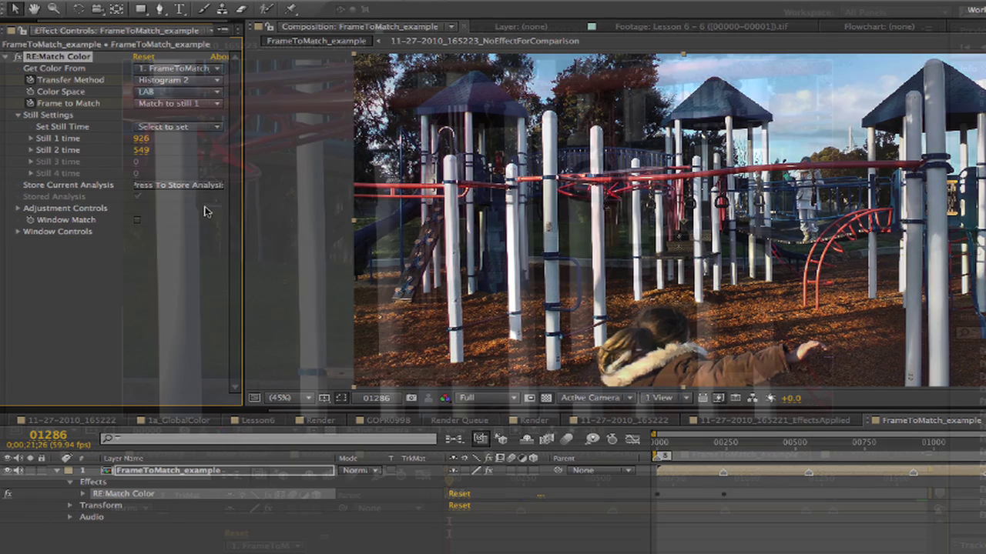
click(805, 478)
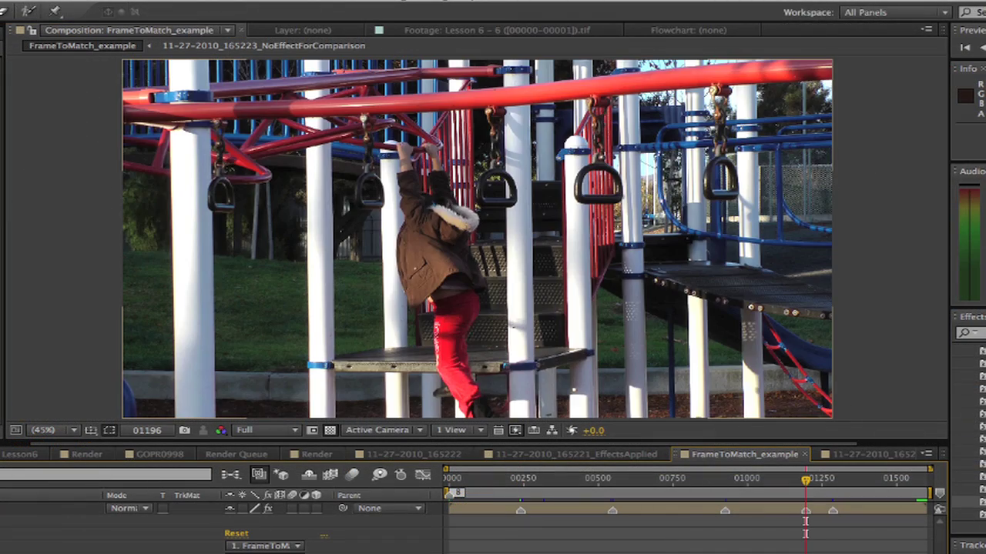
key(k)
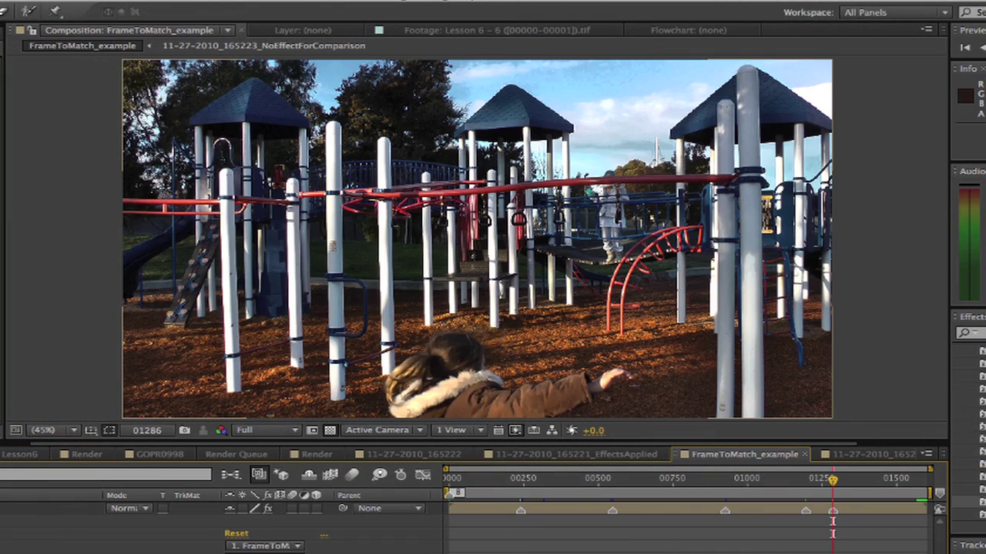